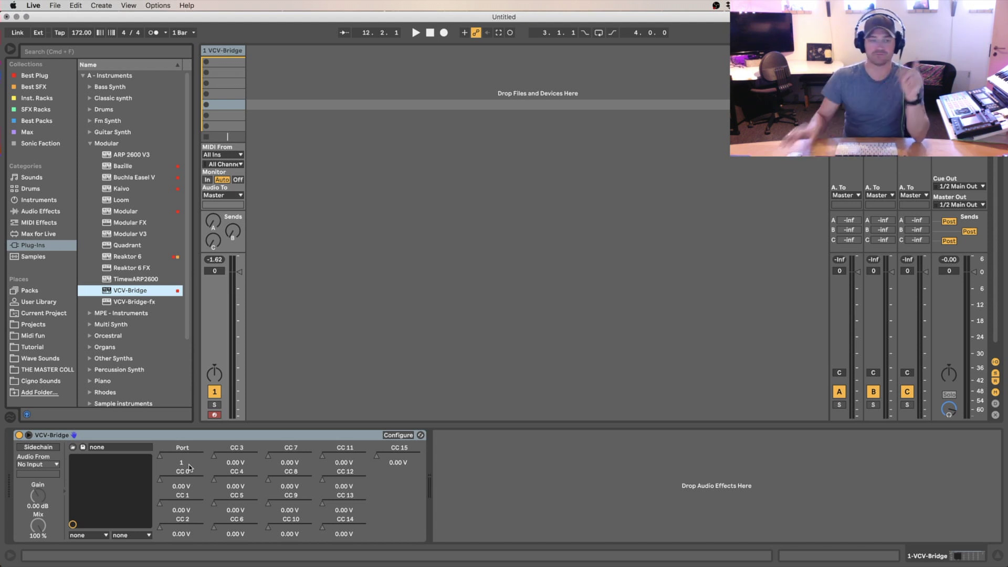
# Collapse the VCV-Bridge device's parameter display and insert an audio track beside the VCV-Bridge track.
pyautogui.click(29, 435)
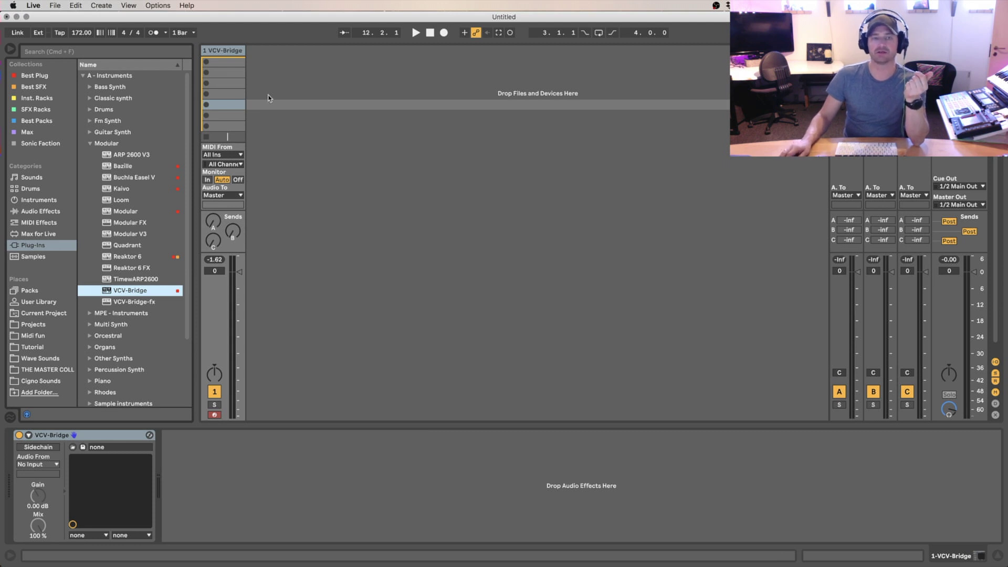
pyautogui.rightClick(296, 80)
pyautogui.click(335, 85)
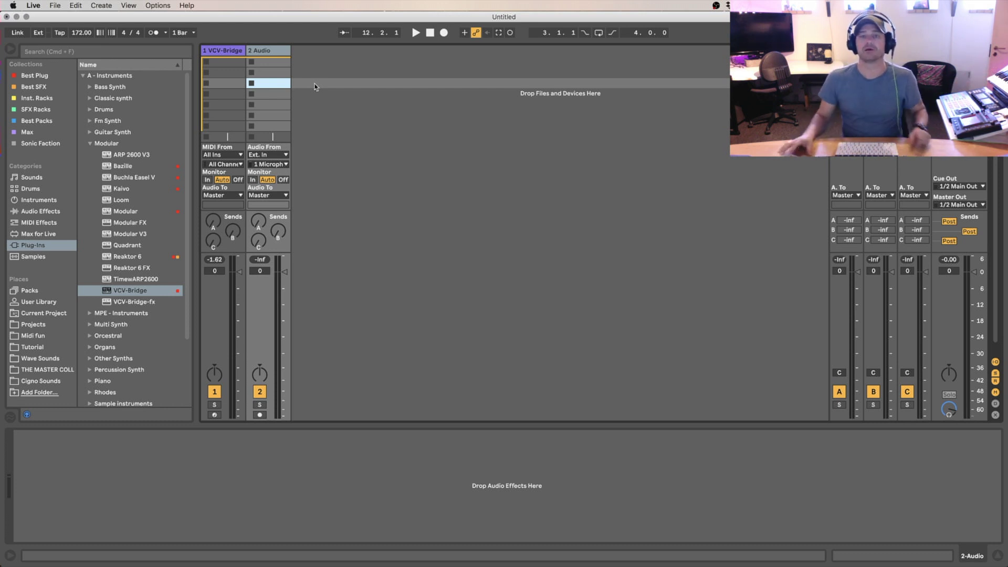
pyautogui.click(284, 51)
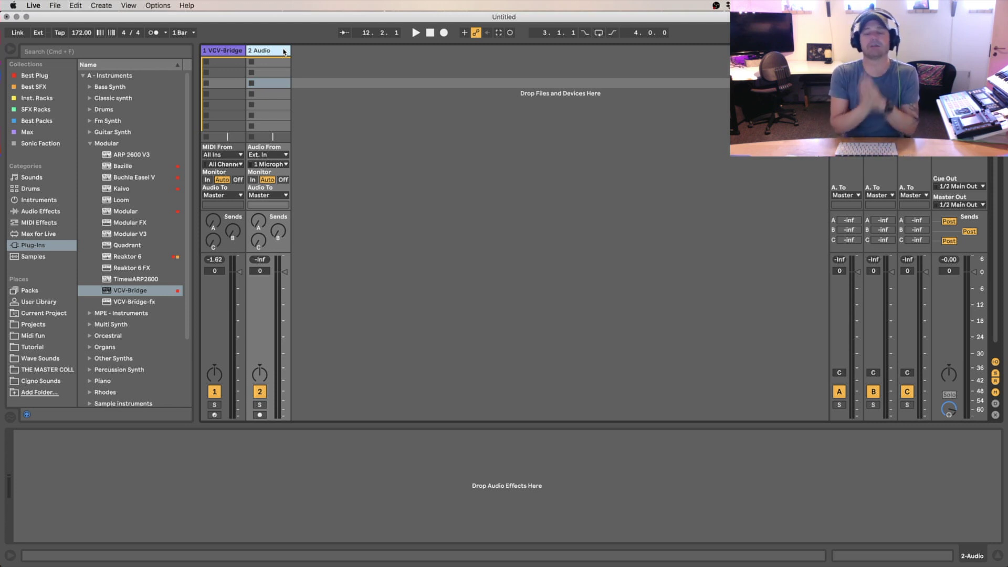
# Minimize the Live window and switch to VCV Rack.
pyautogui.click(17, 17)
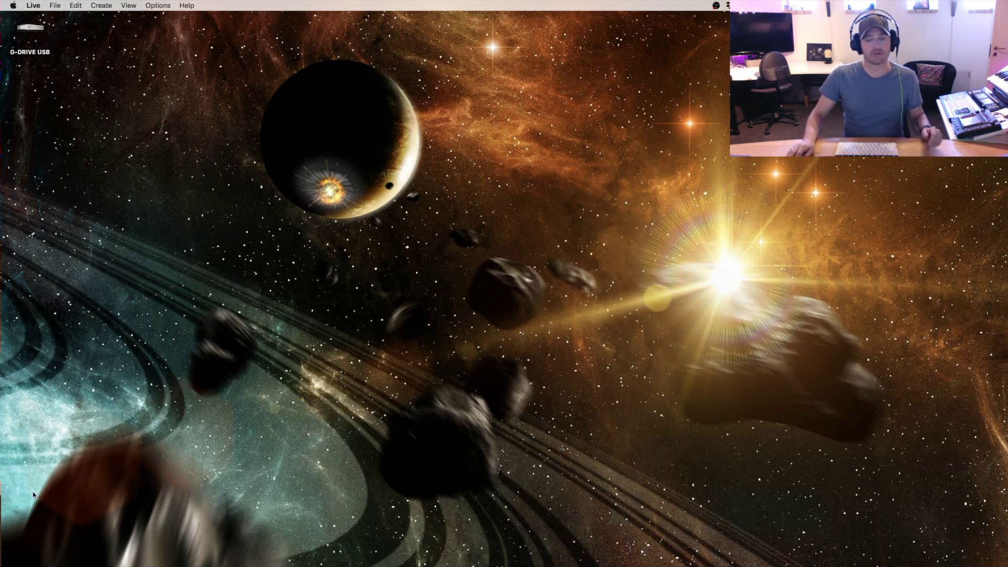
pyautogui.click(425, 549)
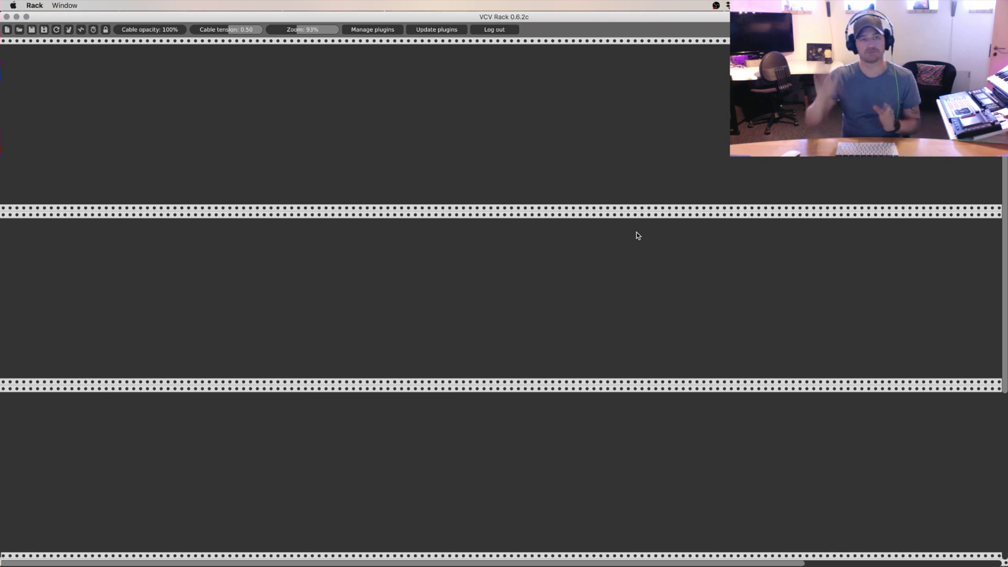
pyautogui.rightClick(335, 125)
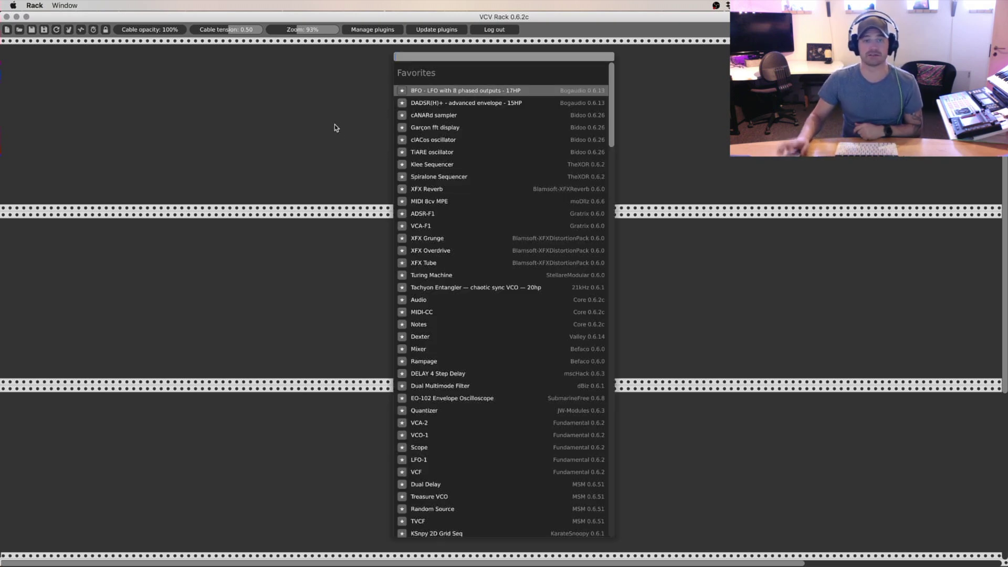
pyautogui.click(474, 92)
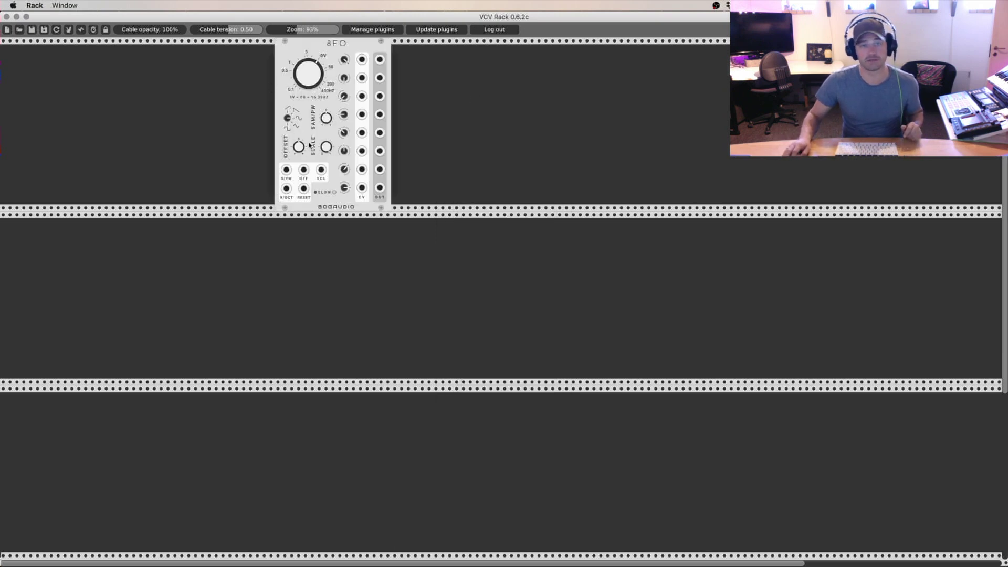
pyautogui.click(7, 17)
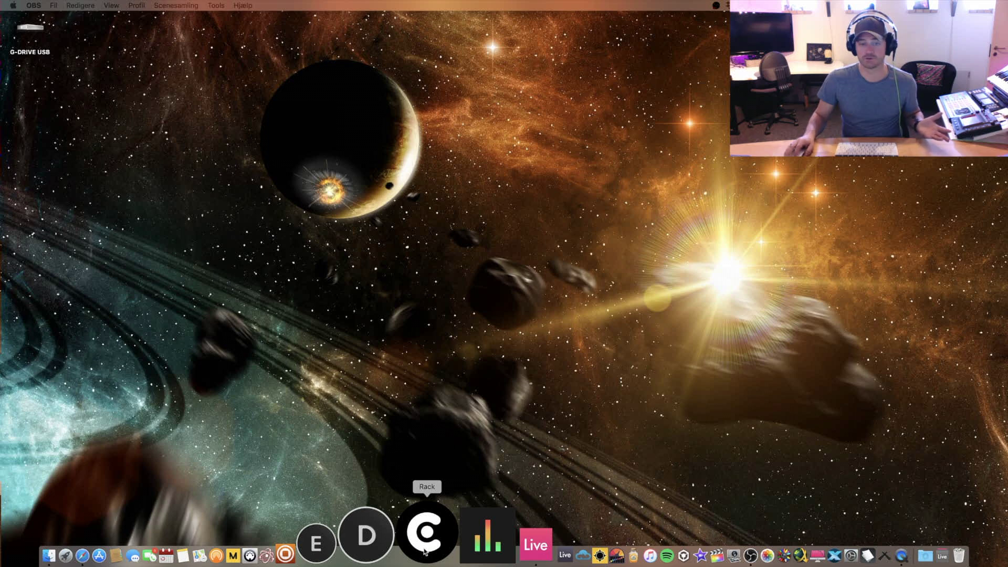
pyautogui.click(425, 550)
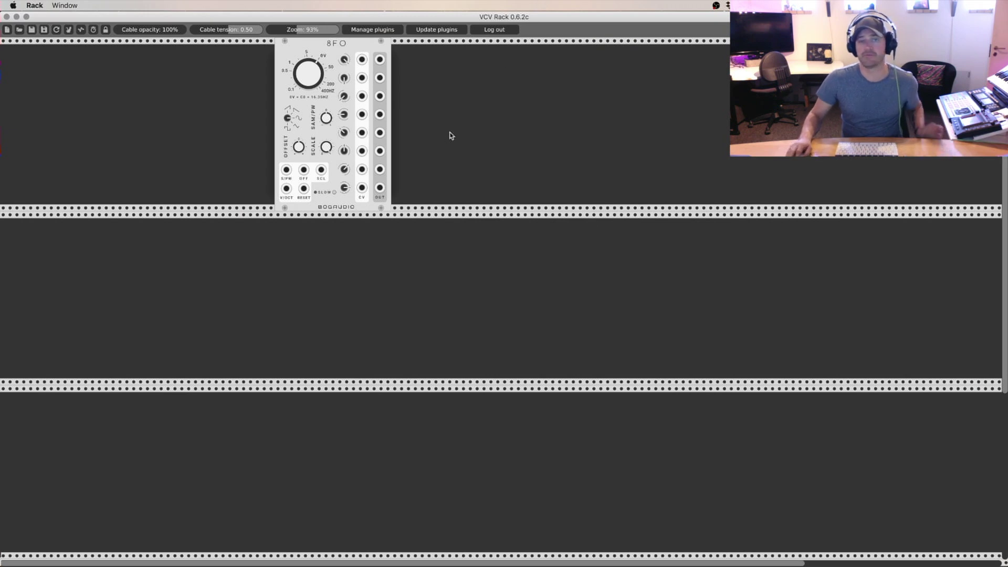
pyautogui.press('Delete')
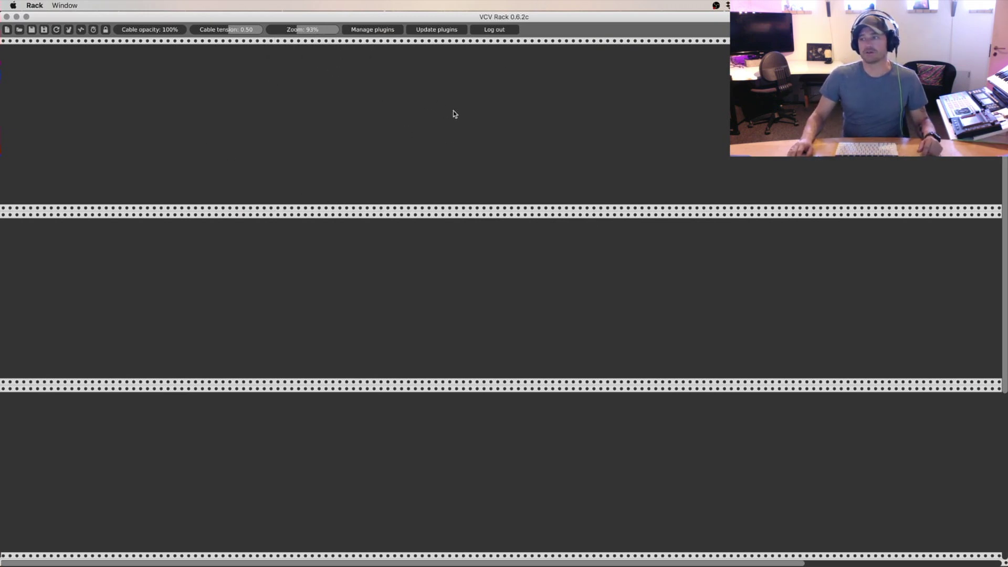
# Examine the module browser's favorites, authors and tags sections to see how the available modules are organized.
pyautogui.rightClick(432, 107)
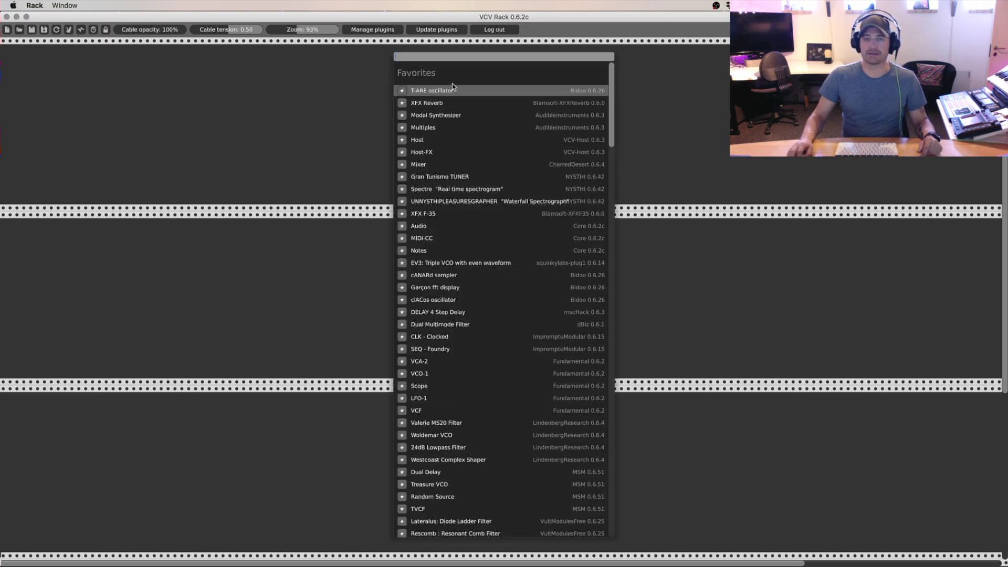
pyautogui.scroll(-4, 493, 136)
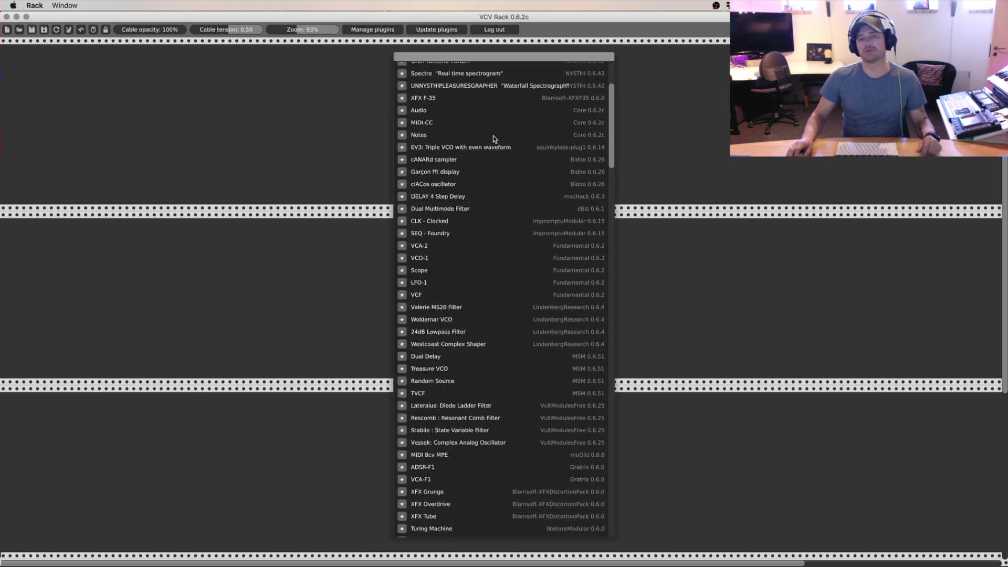
pyautogui.scroll(-20, 493, 136)
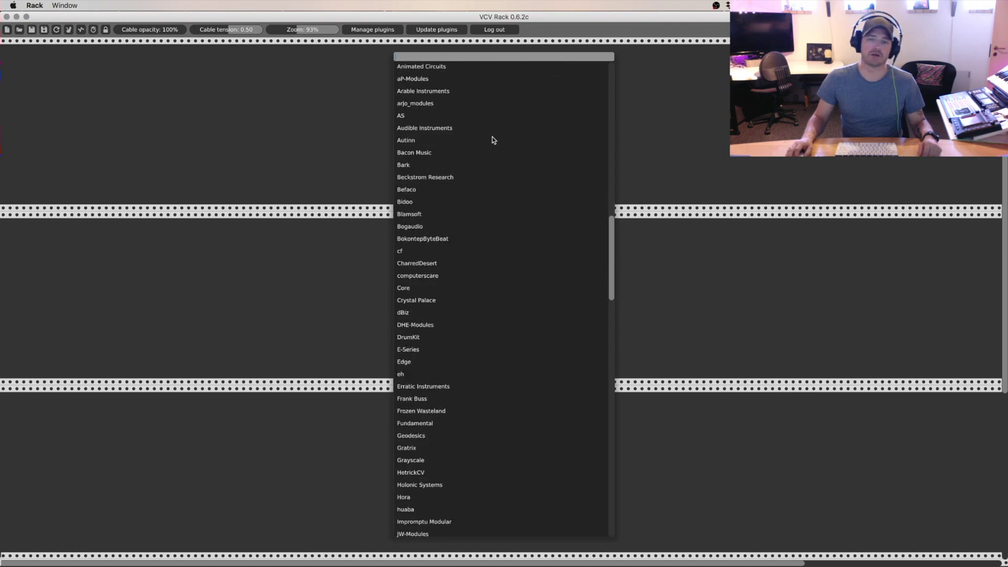
pyautogui.scroll(20, 493, 140)
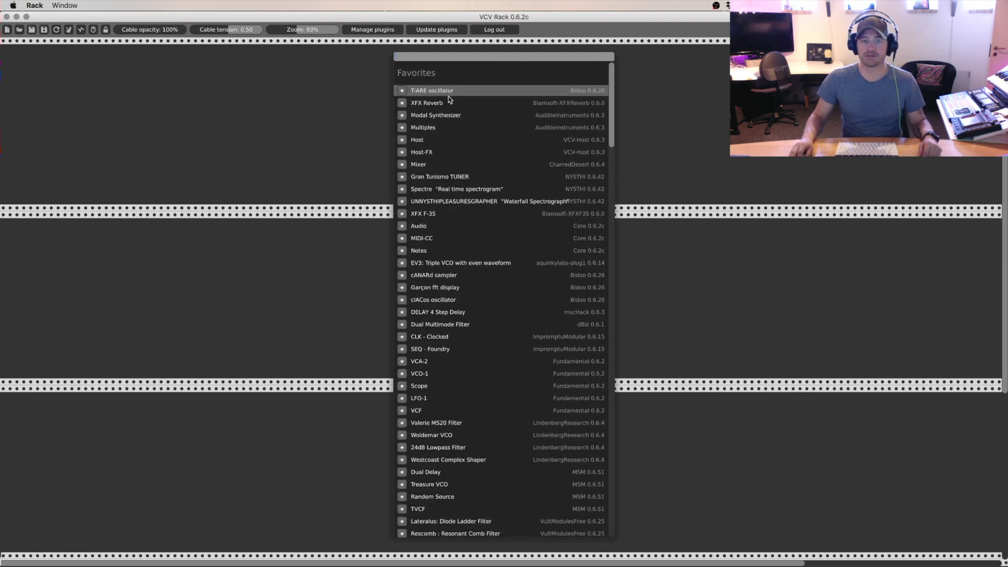
pyautogui.scroll(-20, 446, 105)
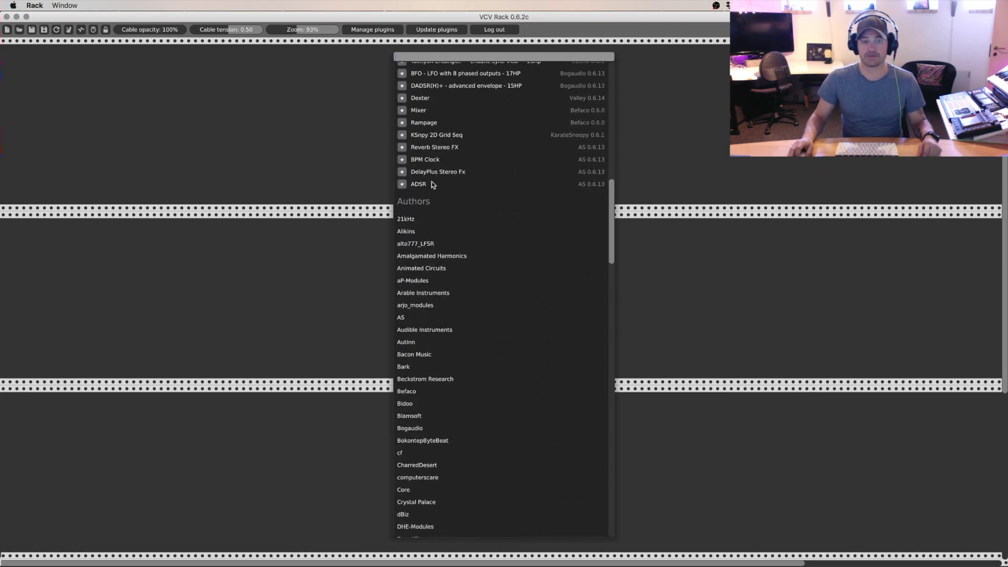
pyautogui.scroll(-20, 420, 207)
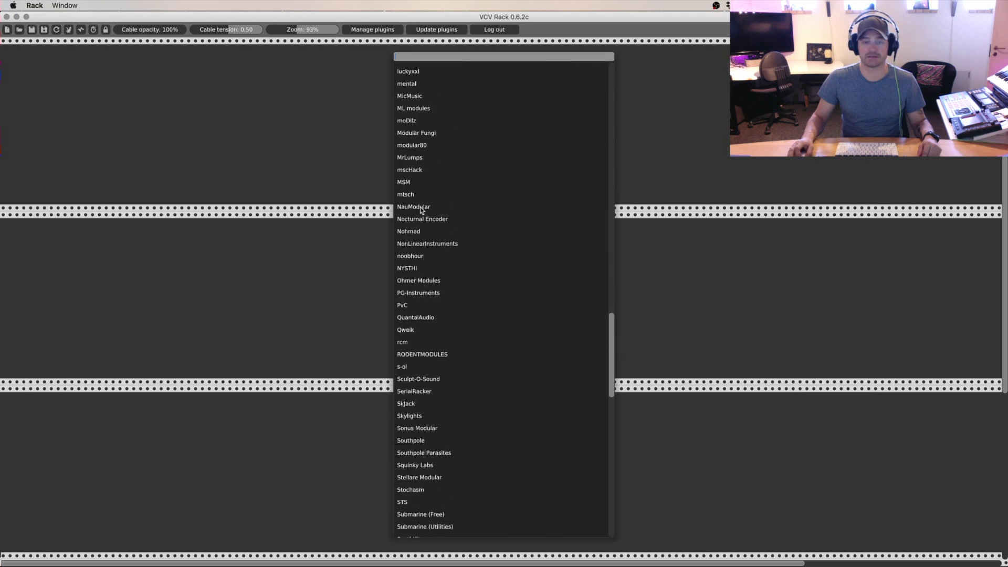
pyautogui.scroll(-15, 421, 210)
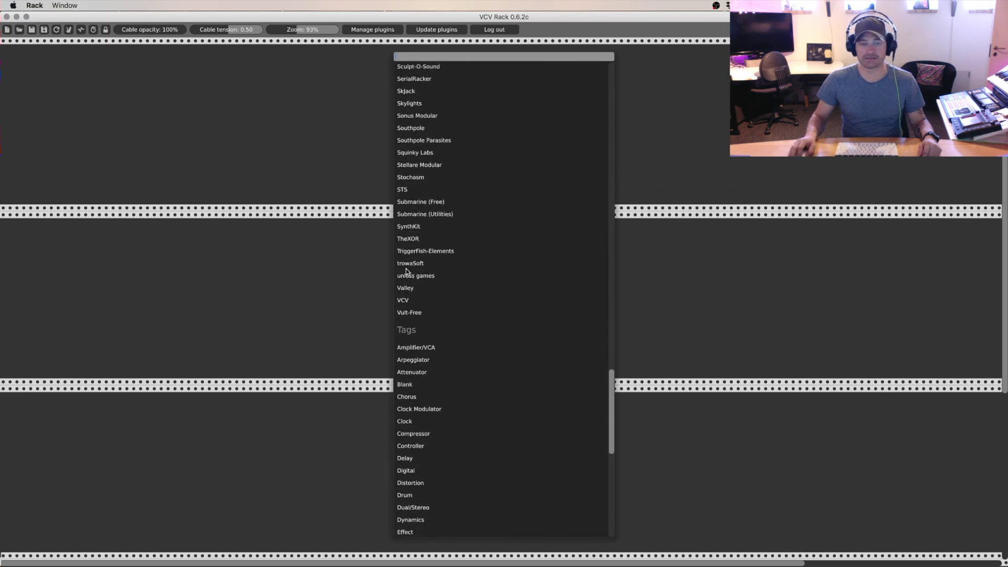
pyautogui.scroll(5, 483, 329)
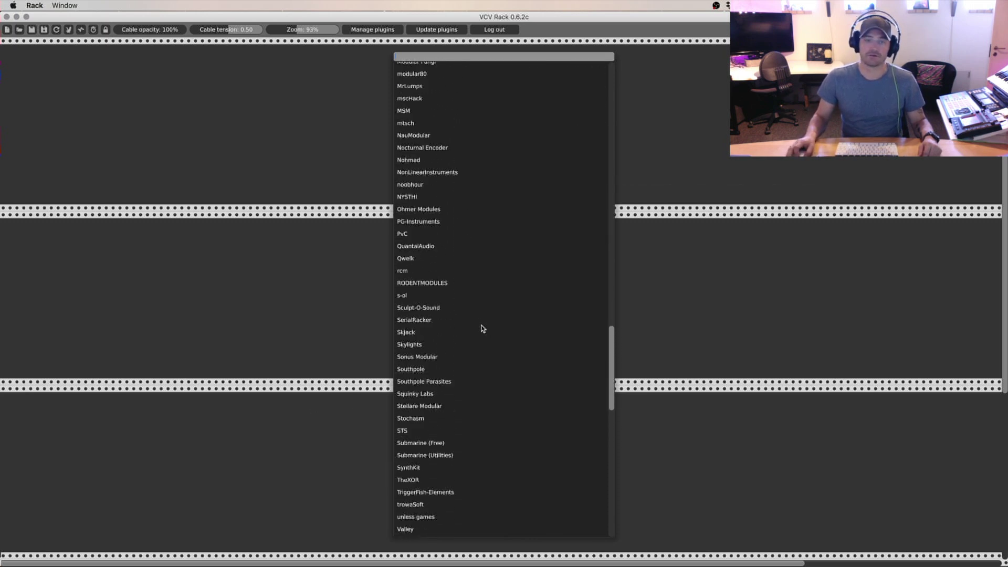
pyautogui.scroll(15, 482, 328)
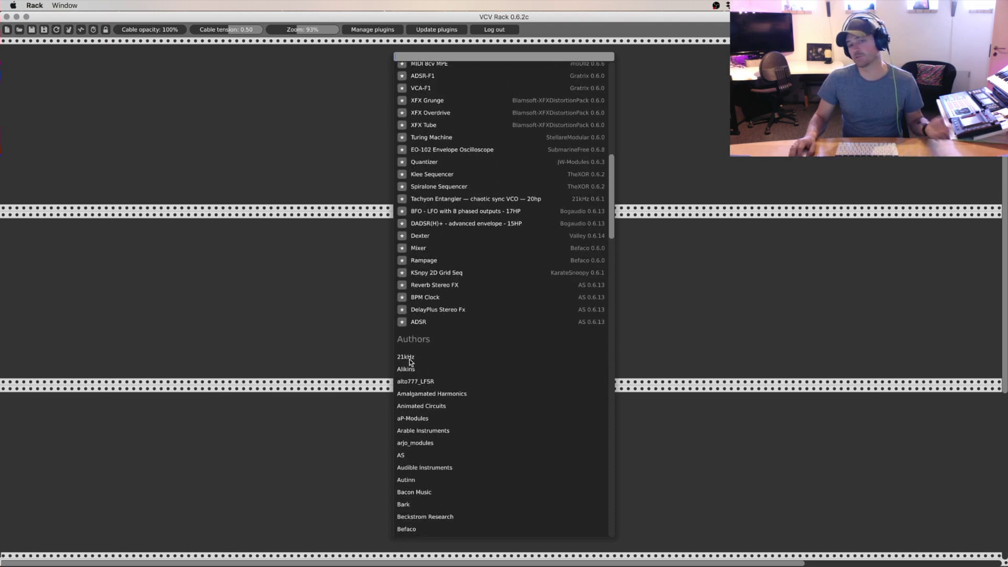
# Examine the modules offered by the authors 21kHz, BokontepByteBeat and AS in the module browser.
pyautogui.click(408, 358)
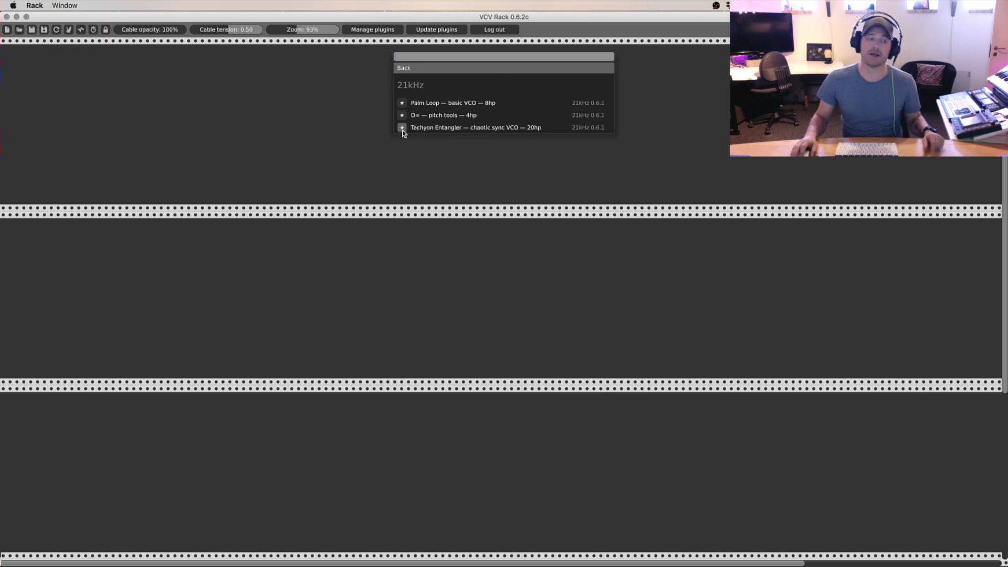
pyautogui.click(412, 68)
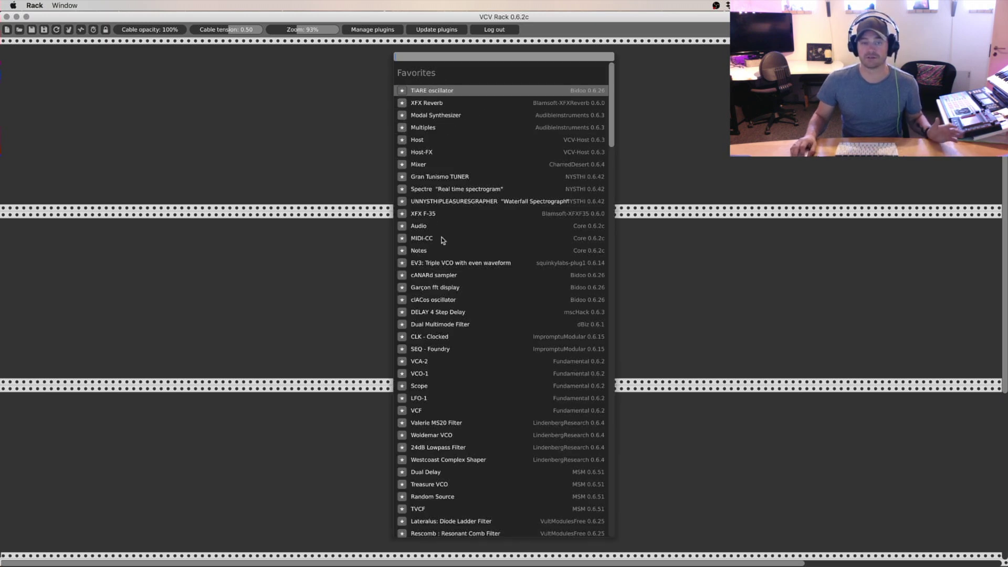
pyautogui.scroll(-10, 436, 353)
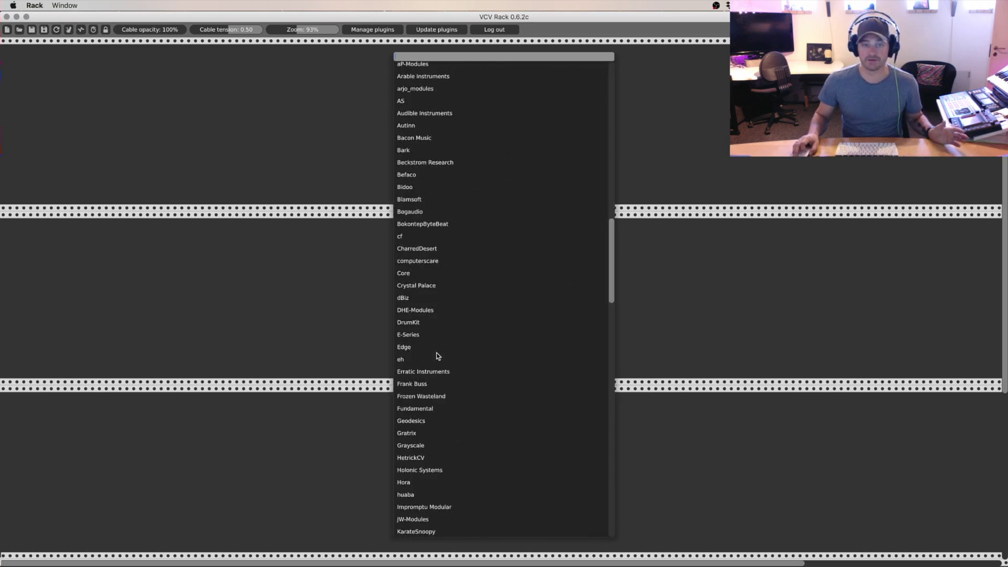
pyautogui.click(402, 236)
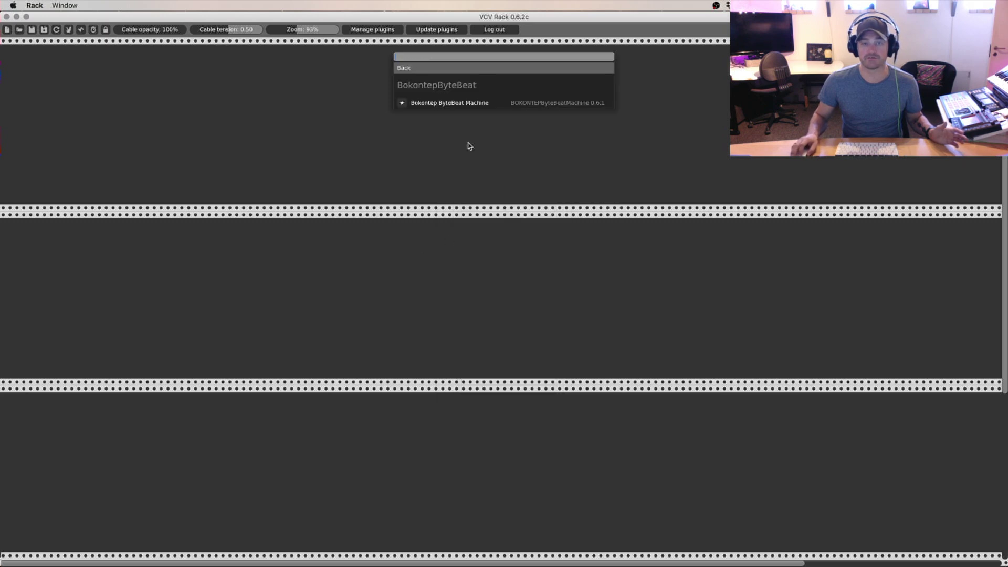
pyautogui.click(404, 69)
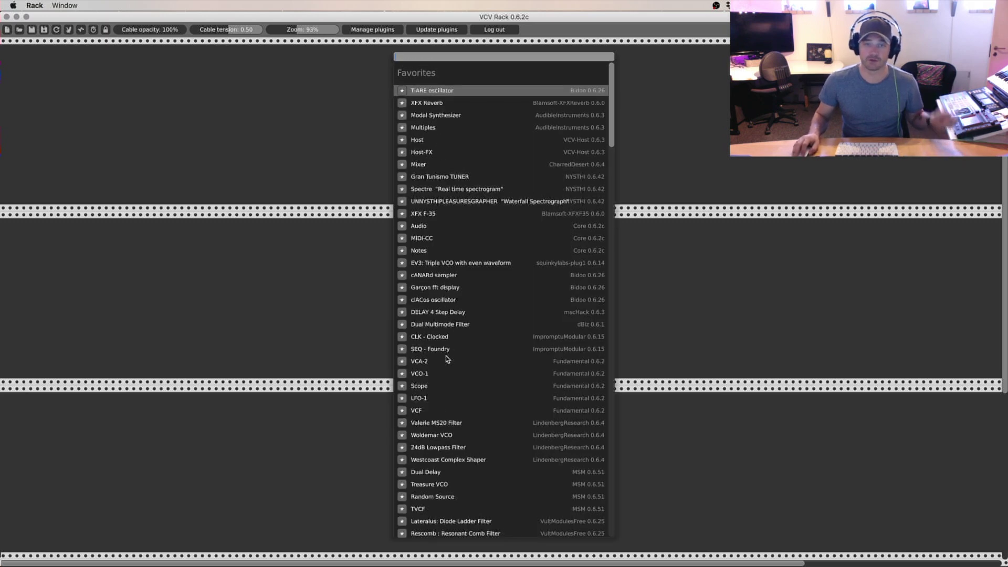
pyautogui.scroll(-5, 434, 222)
pyautogui.scroll(-5, 433, 222)
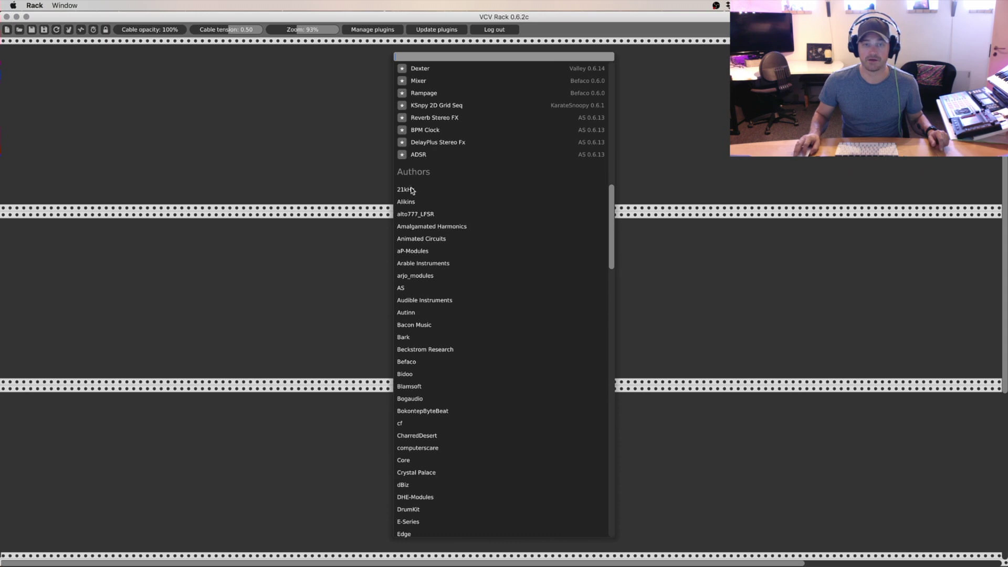
pyautogui.click(400, 288)
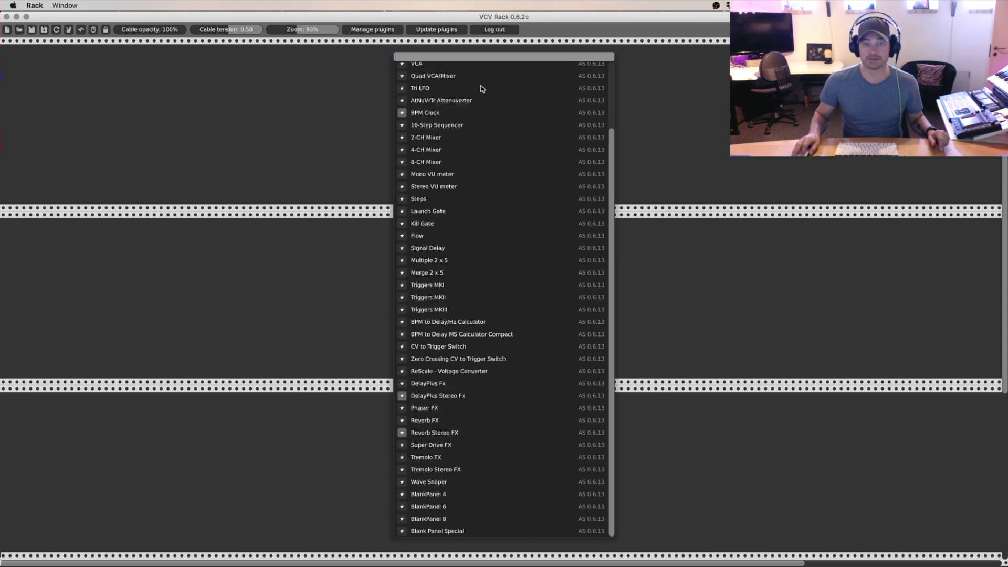
pyautogui.scroll(3, 480, 451)
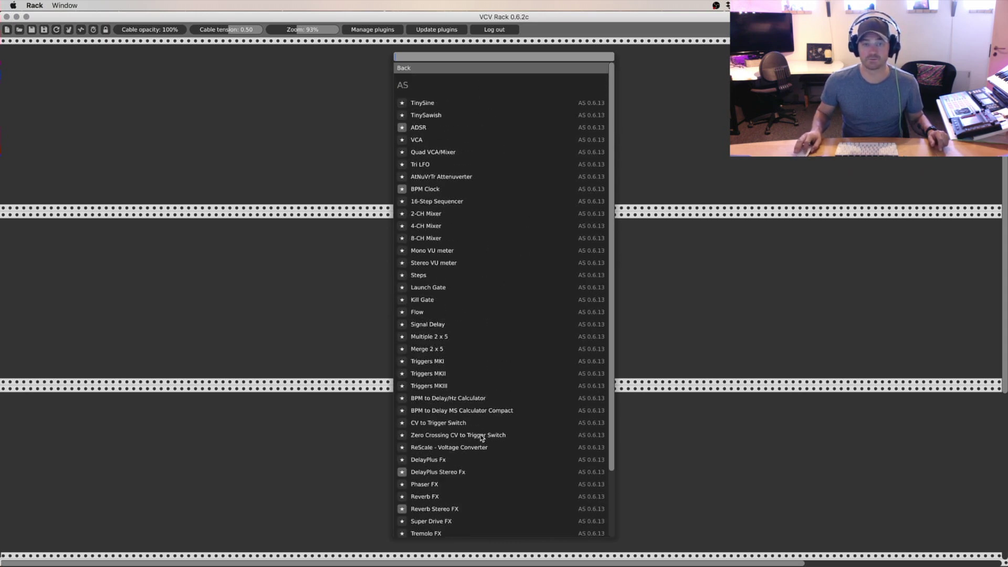
pyautogui.scroll(-3, 448, 488)
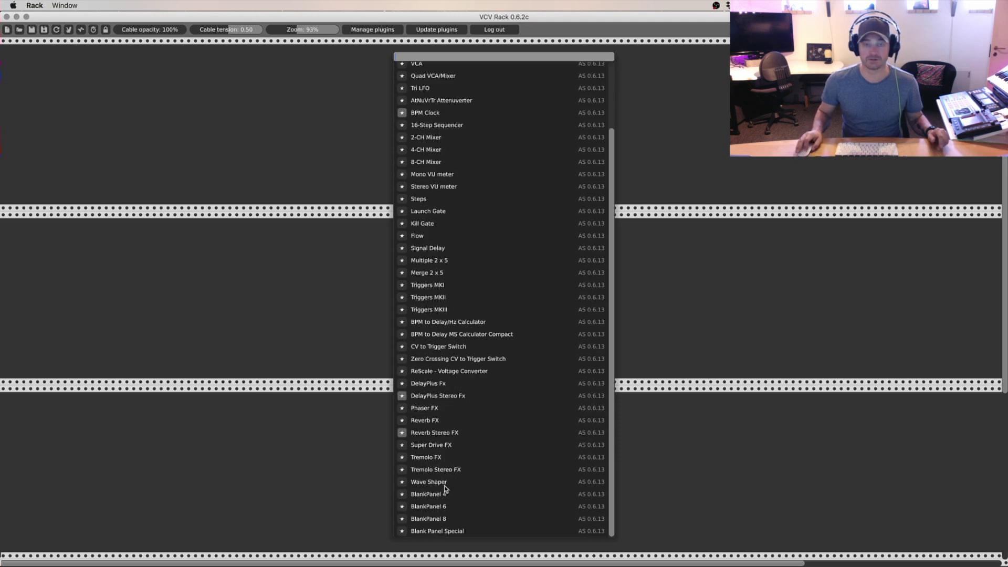
pyautogui.scroll(3, 449, 487)
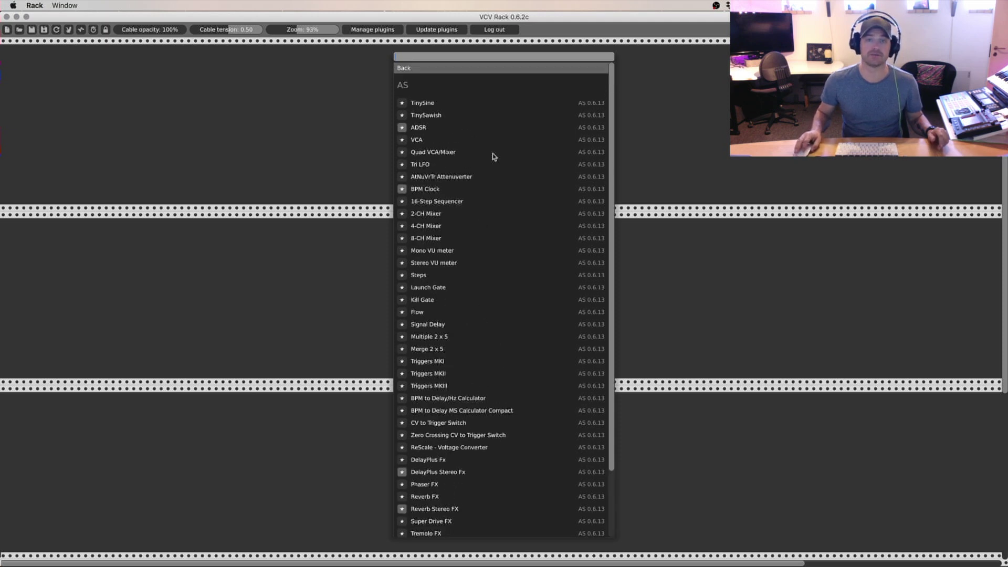
pyautogui.click(407, 67)
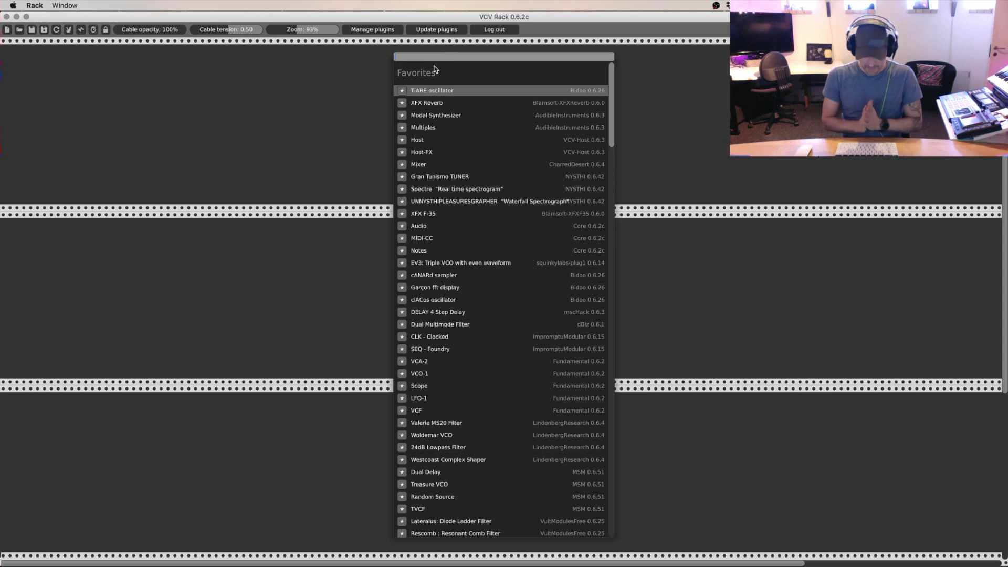
# Search the modules for "midi", add the MIDI-4 module and place it at the start of the first rack row.
pyautogui.write('midi')
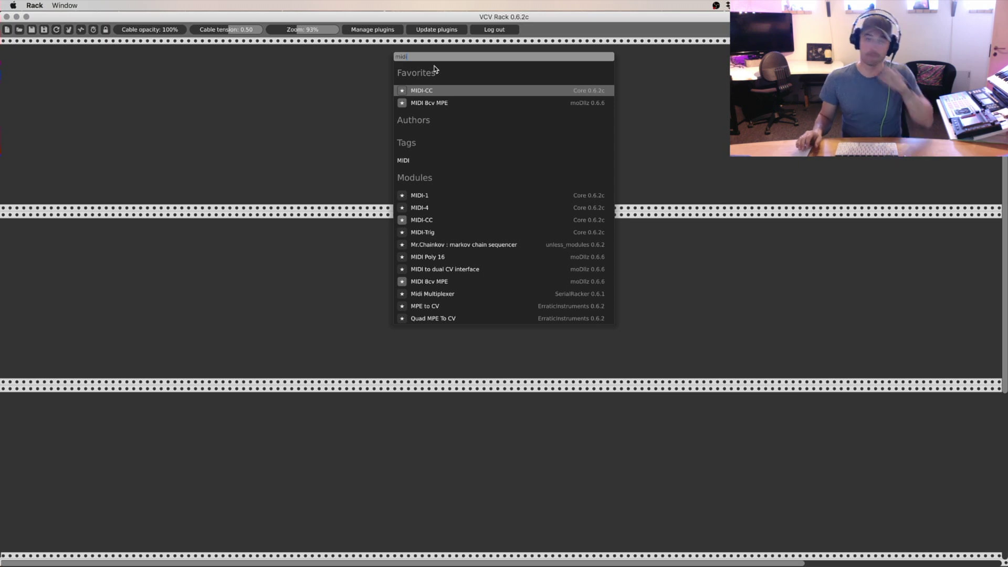
pyautogui.click(420, 209)
pyautogui.moveTo(435, 47); pyautogui.dragTo(27, 109)
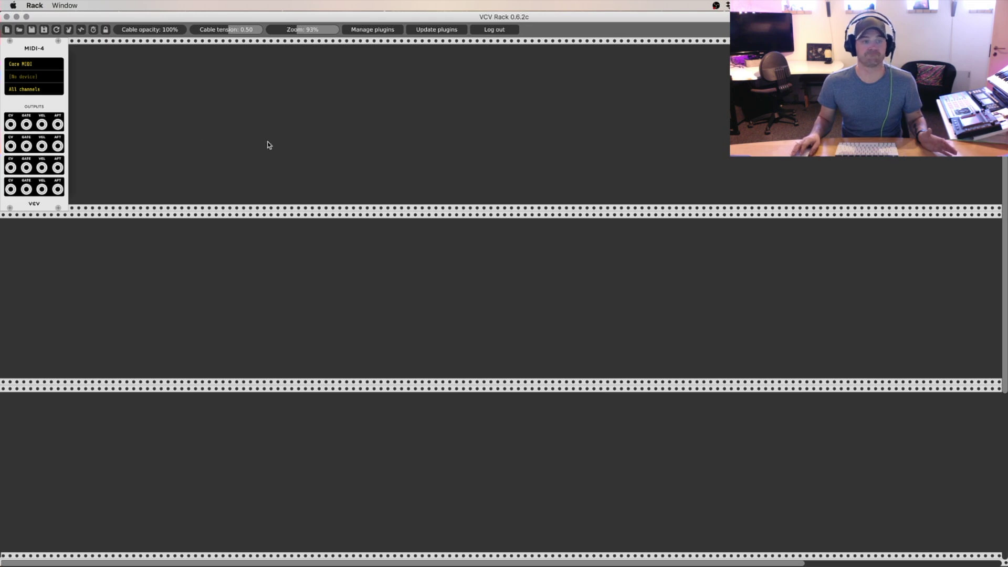
# Set the MIDI-4 module's driver to Bridge and its device to Port 1.
pyautogui.click(17, 65)
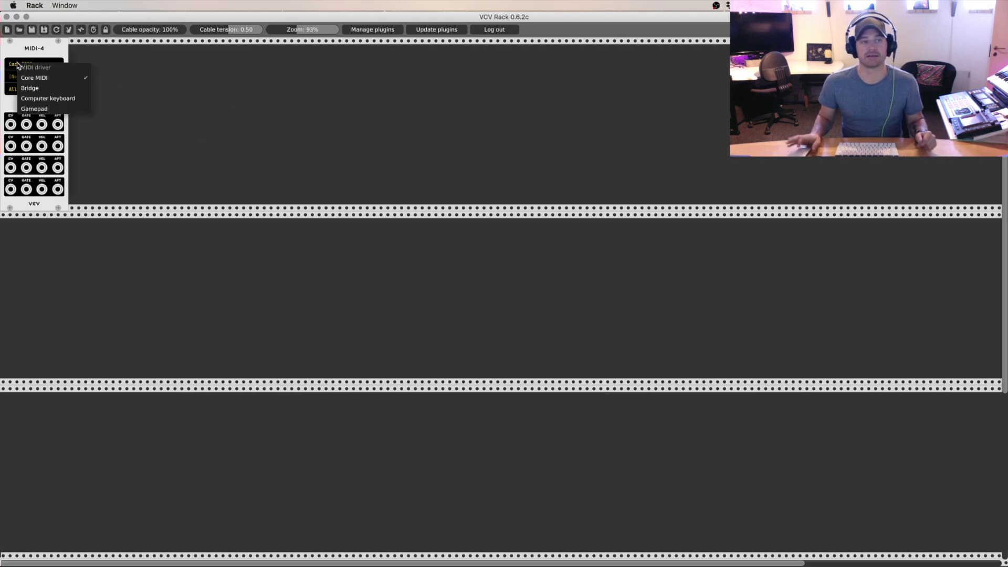
pyautogui.click(46, 87)
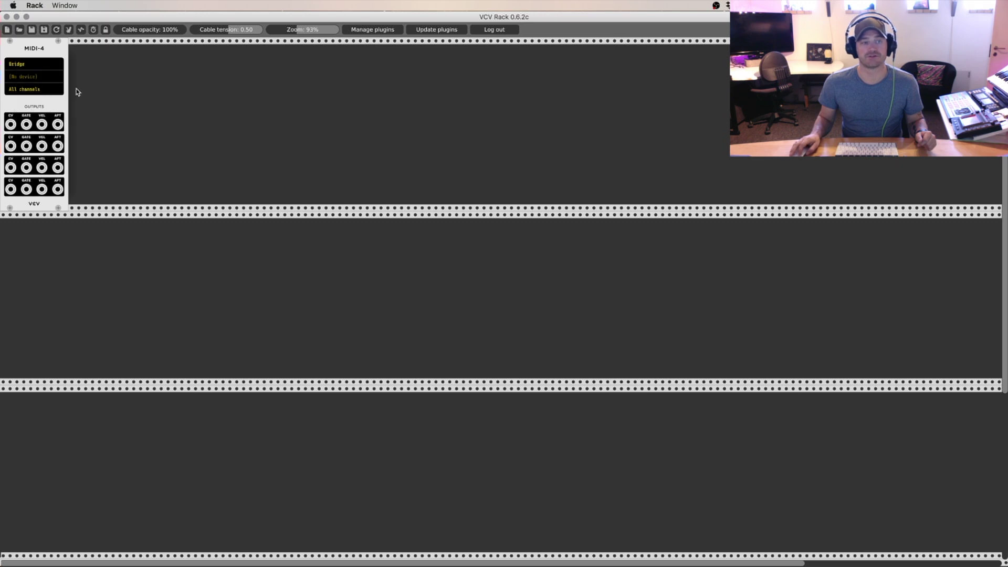
pyautogui.click(30, 79)
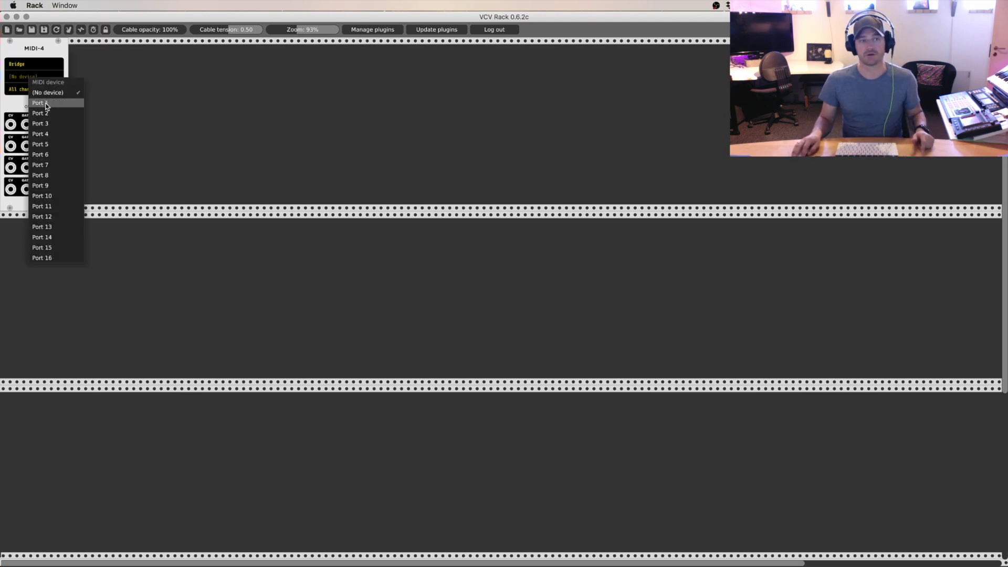
pyautogui.click(47, 102)
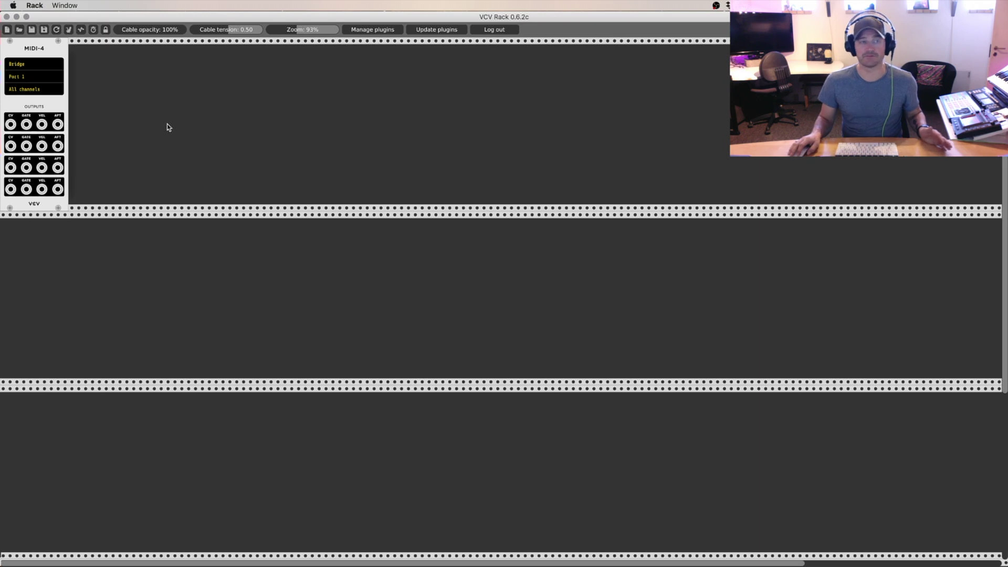
# Search the modules for "aud" and add the Core Audio module to the first rack row.
pyautogui.rightClick(396, 128)
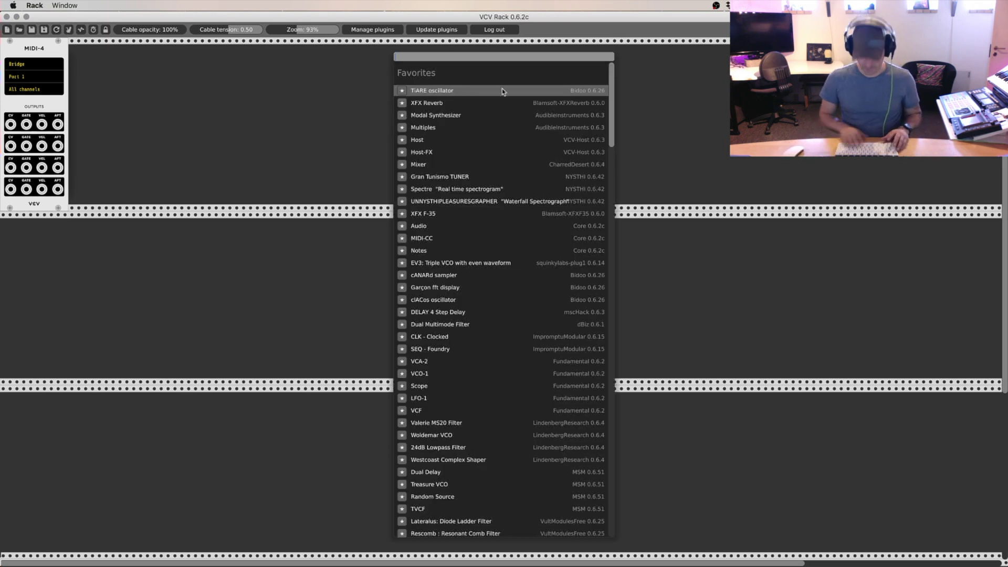
pyautogui.write('aud')
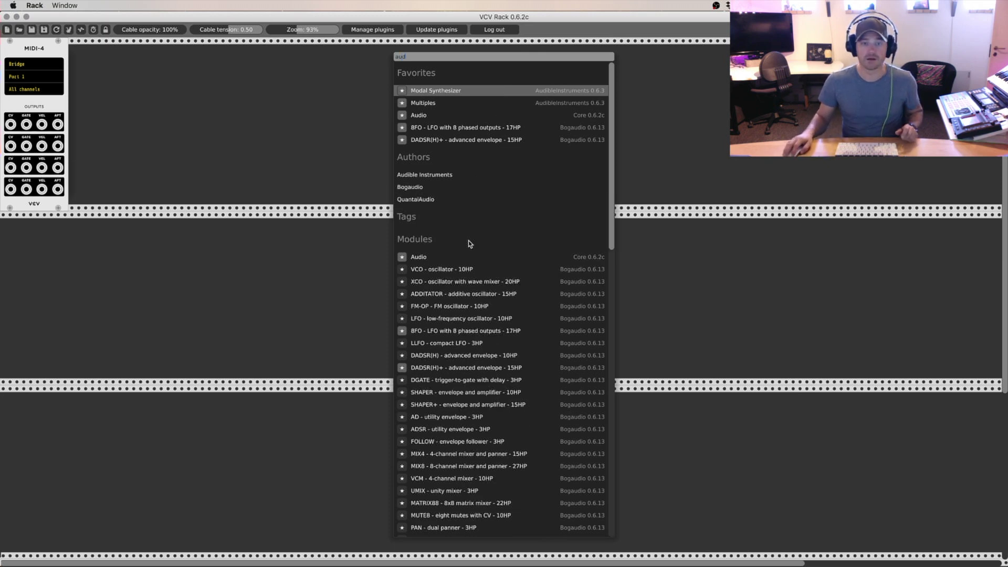
pyautogui.click(418, 256)
# Set the Audio module's driver to Bridge and device to Port 1, and shift the module slightly further along the row.
pyautogui.click(406, 68)
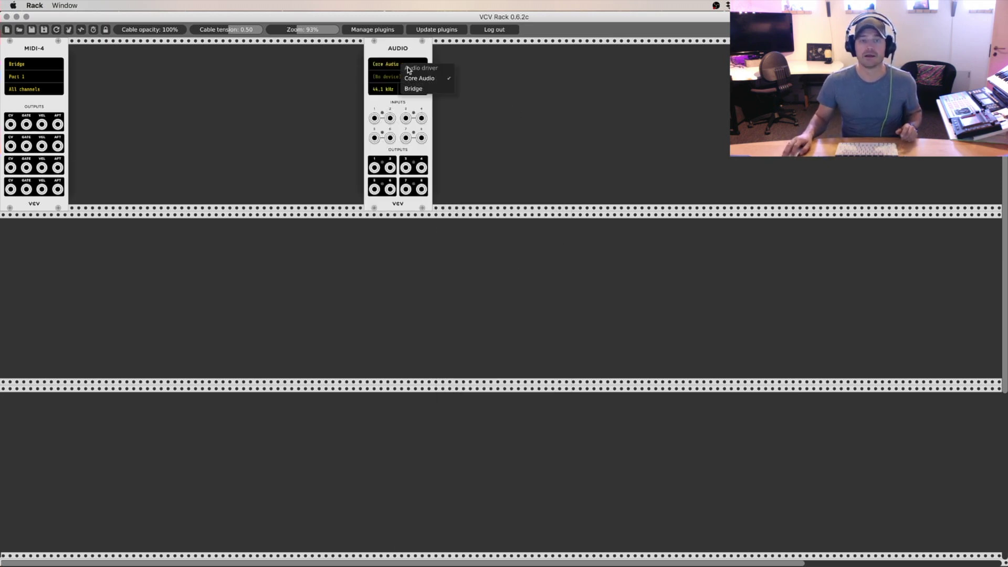
pyautogui.click(413, 89)
pyautogui.click(396, 77)
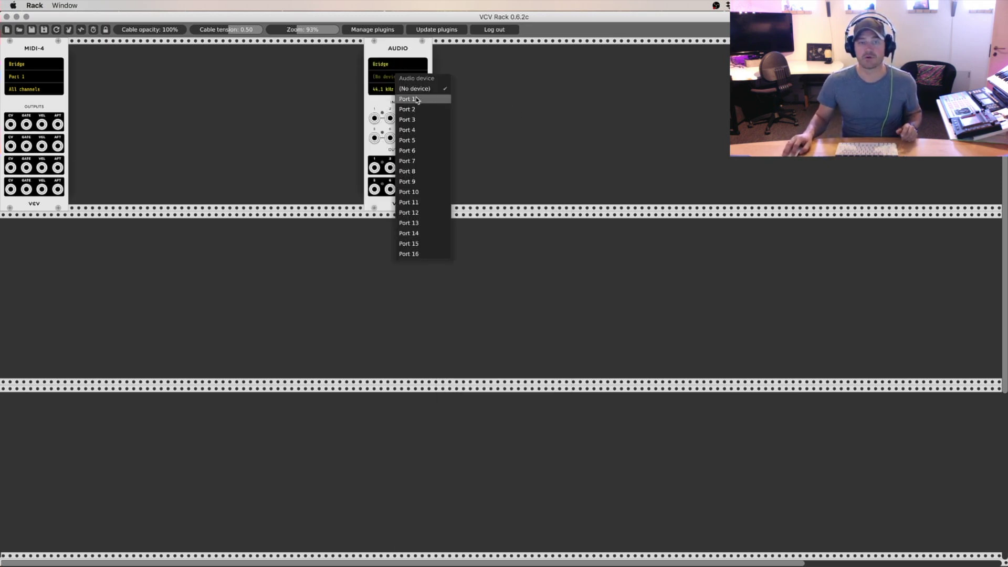
pyautogui.click(417, 100)
pyautogui.moveTo(392, 54); pyautogui.dragTo(427, 54)
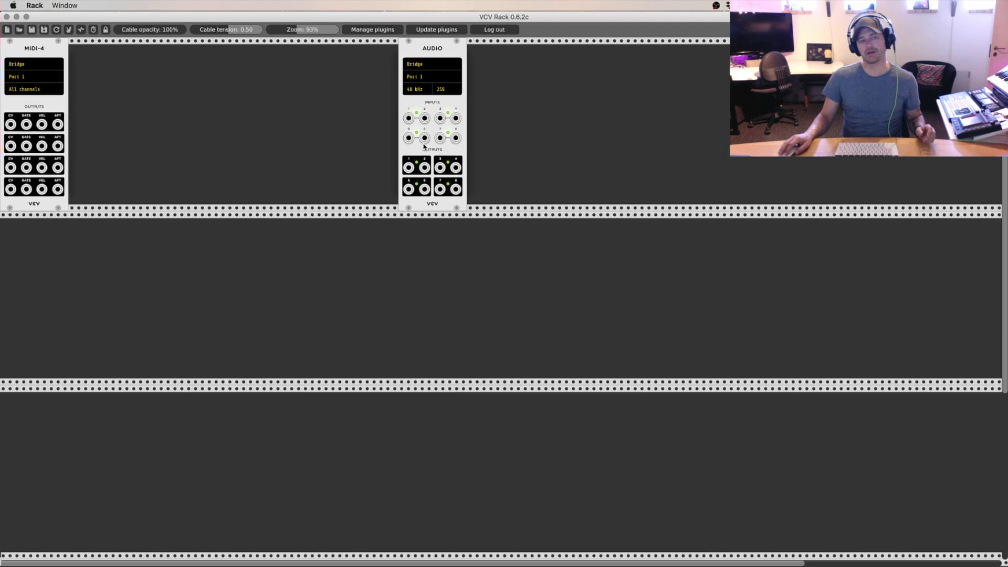
# Search the modules for "vco" and add the Fundamental VCO-1 directly beside MIDI-4.
pyautogui.rightClick(119, 87)
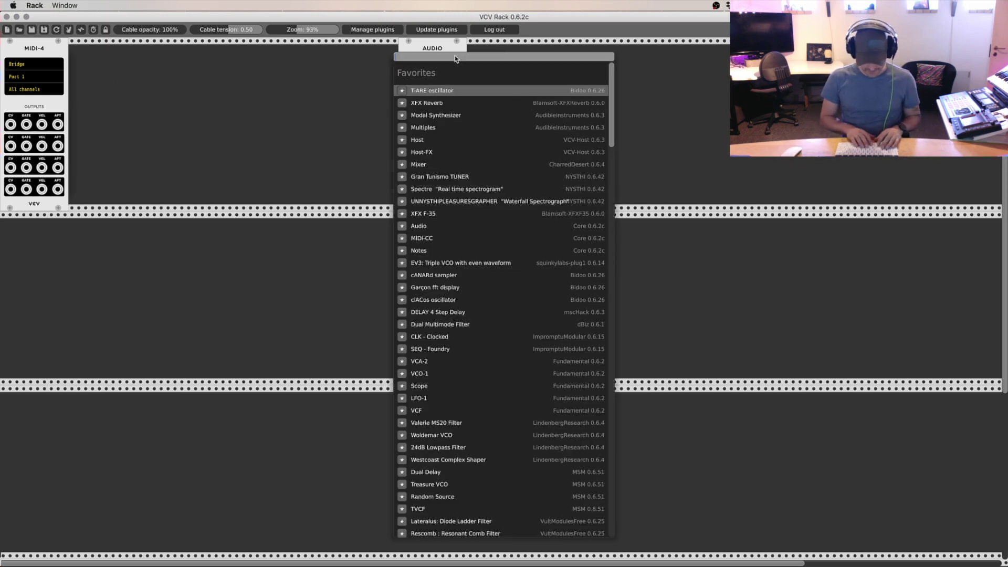
pyautogui.write('vco')
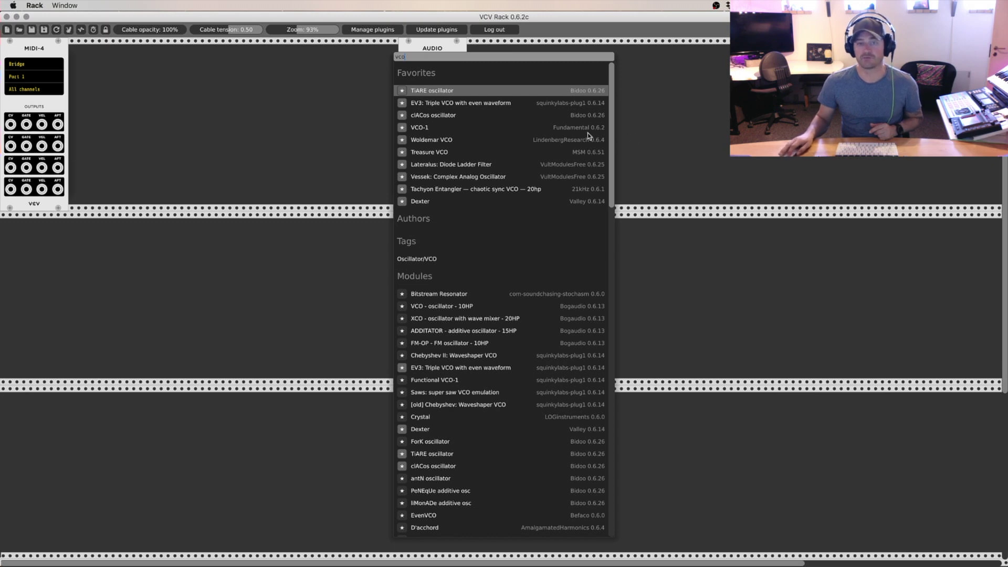
pyautogui.click(449, 127)
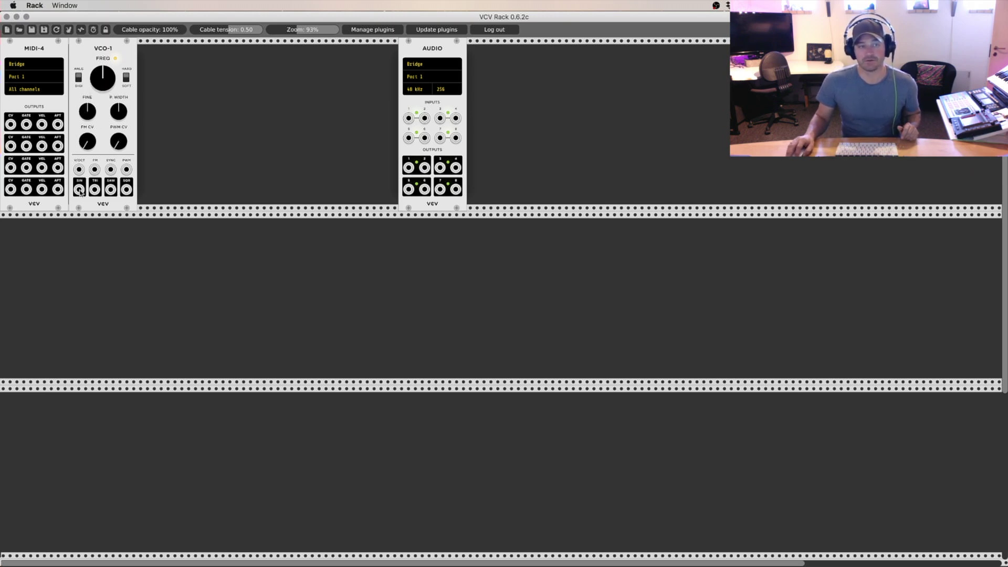
# Try patching VCO-1's SIN output into Audio input 1, remove the cable, and test the oscillator's FREQ knob.
pyautogui.moveTo(80, 188); pyautogui.dragTo(409, 118)
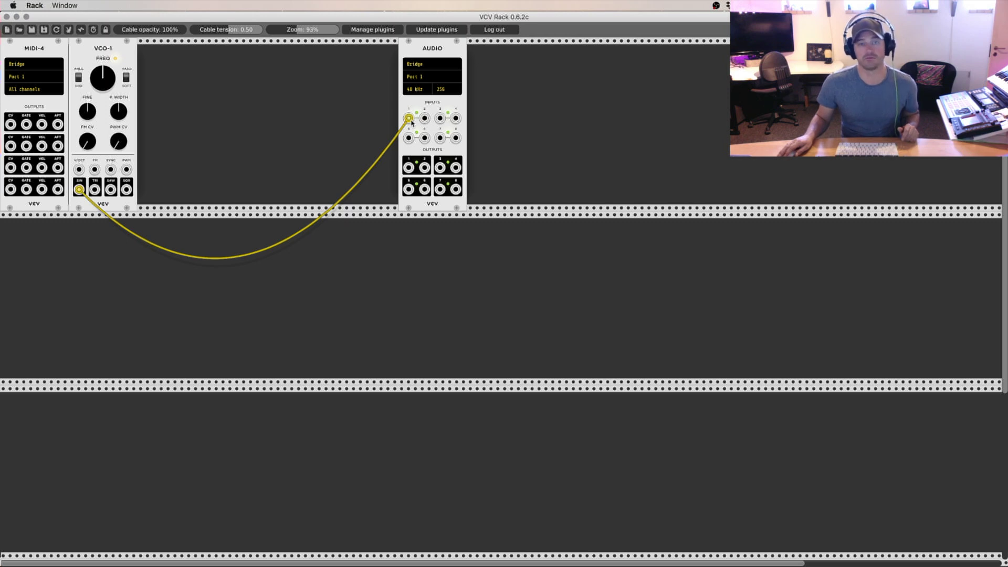
pyautogui.moveTo(410, 120); pyautogui.dragTo(173, 197)
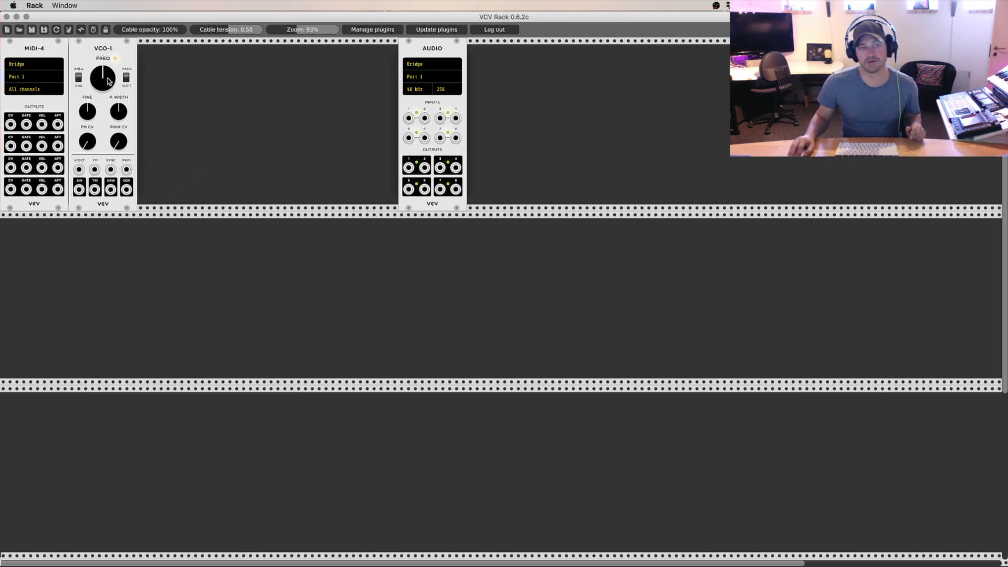
pyautogui.moveTo(108, 80); pyautogui.dragTo(111, 77)
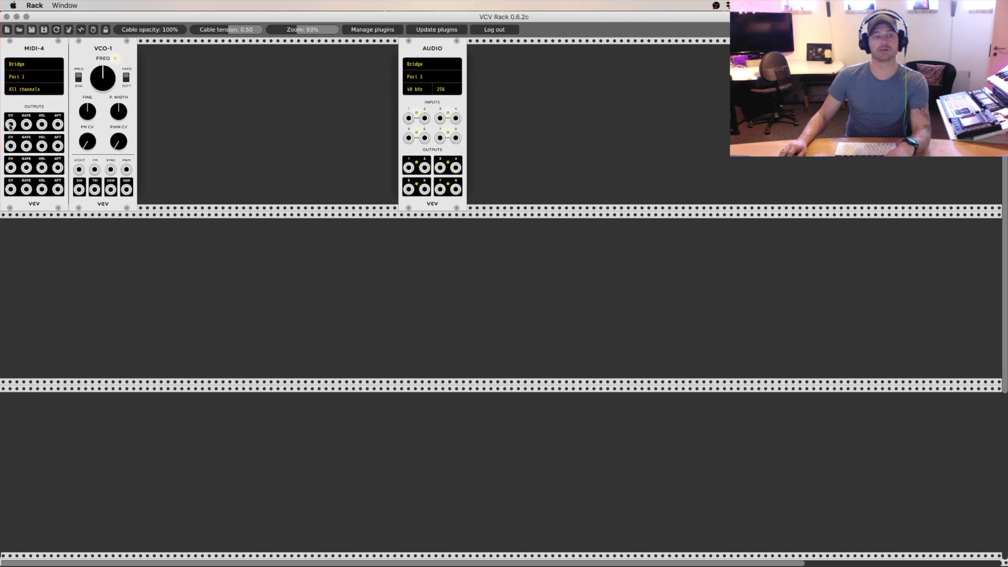
# Patch MIDI-4's first CV output to VCO-1's V/OCT input and briefly test the SIN output on Audio input 1, removing that cable again.
pyautogui.moveTo(10, 125); pyautogui.dragTo(79, 170)
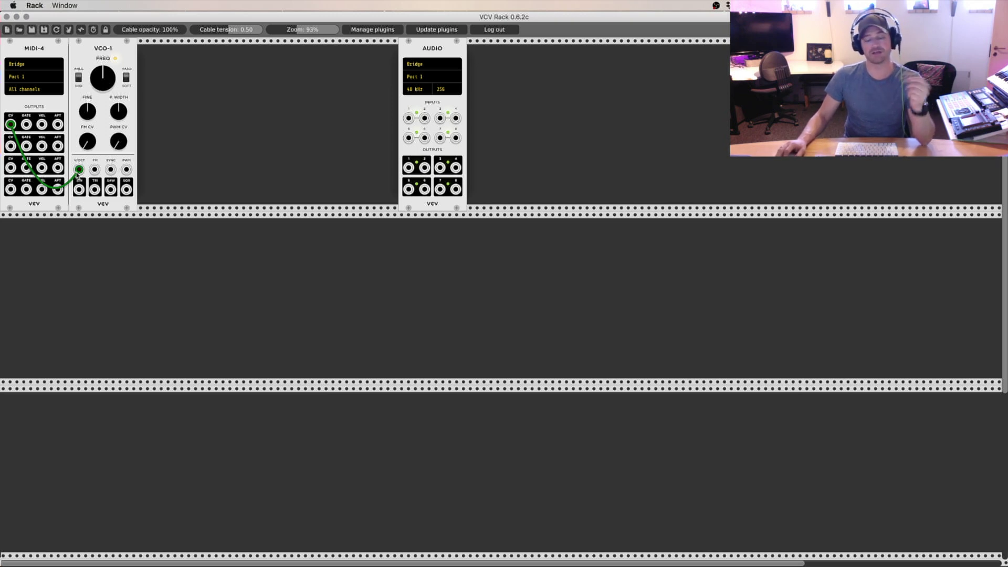
pyautogui.moveTo(79, 191); pyautogui.dragTo(409, 118)
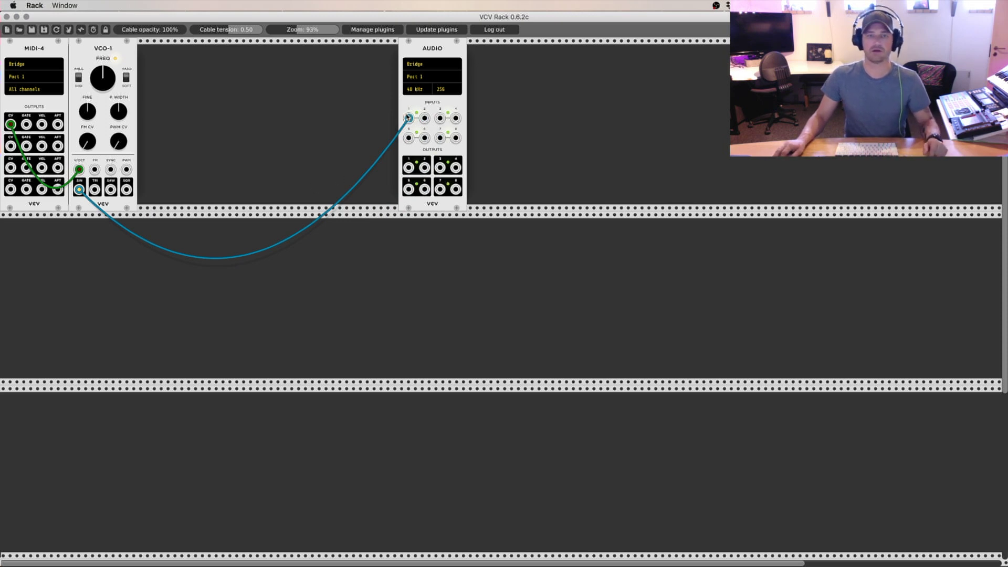
pyautogui.moveTo(409, 118); pyautogui.dragTo(91, 157)
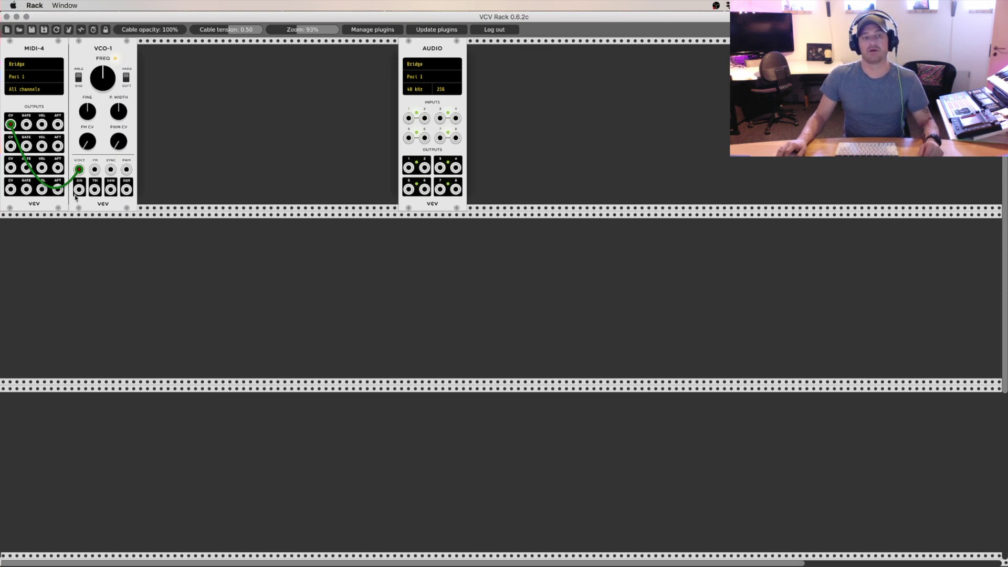
# Search the modules for "vca", add the Fundamental VCA-2 and place it directly beside VCO-1.
pyautogui.rightClick(198, 130)
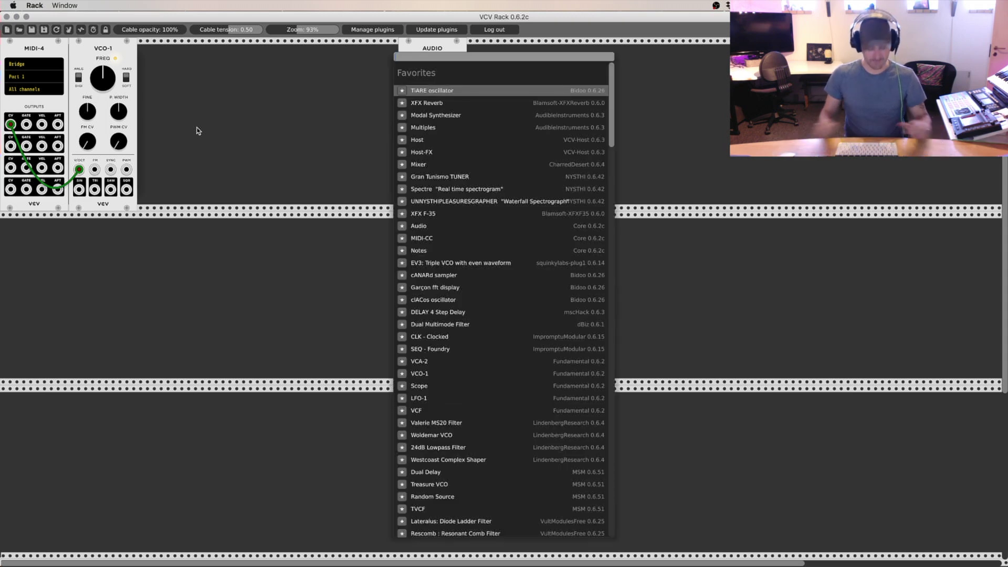
pyautogui.write('vca')
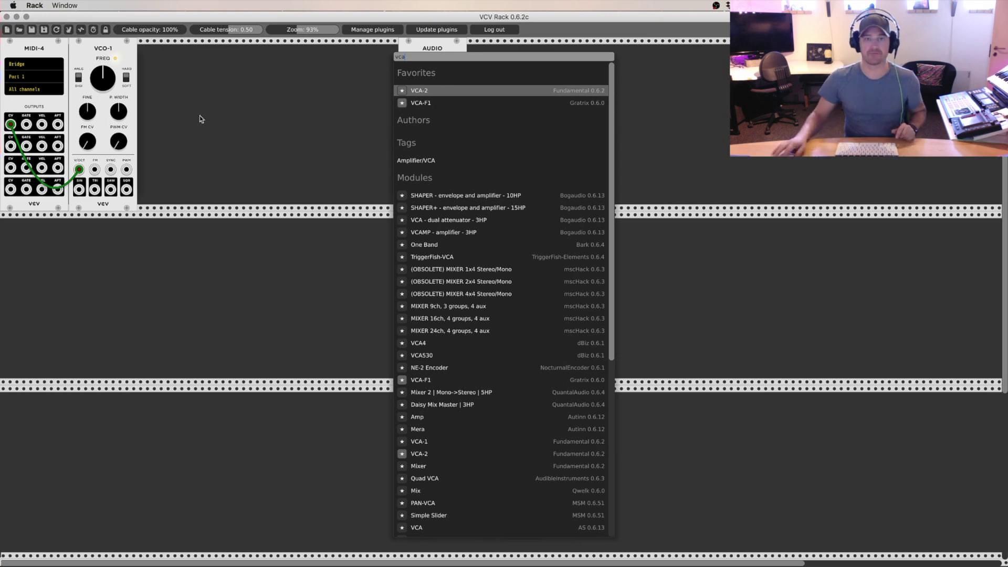
pyautogui.click(417, 94)
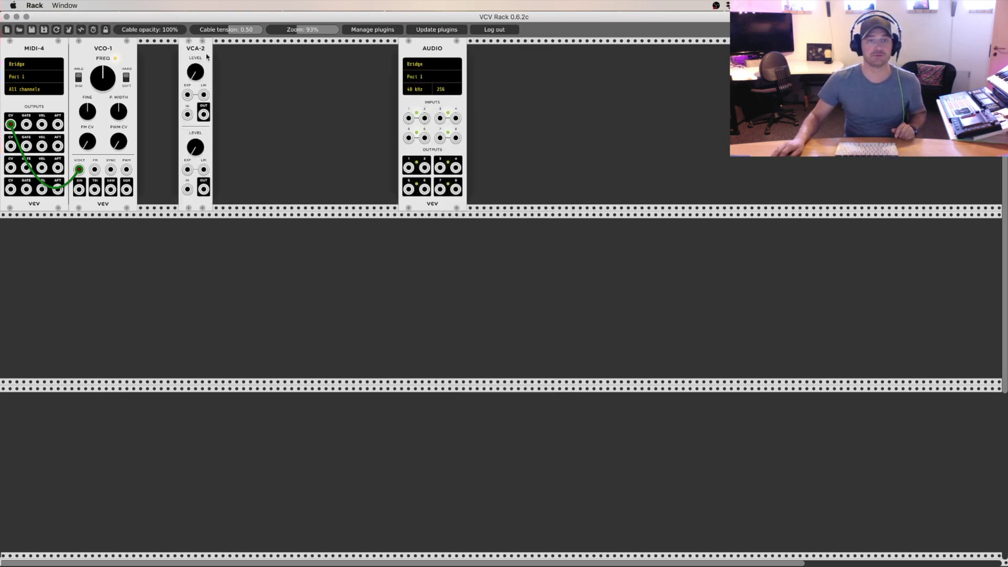
pyautogui.moveTo(207, 56); pyautogui.dragTo(166, 57)
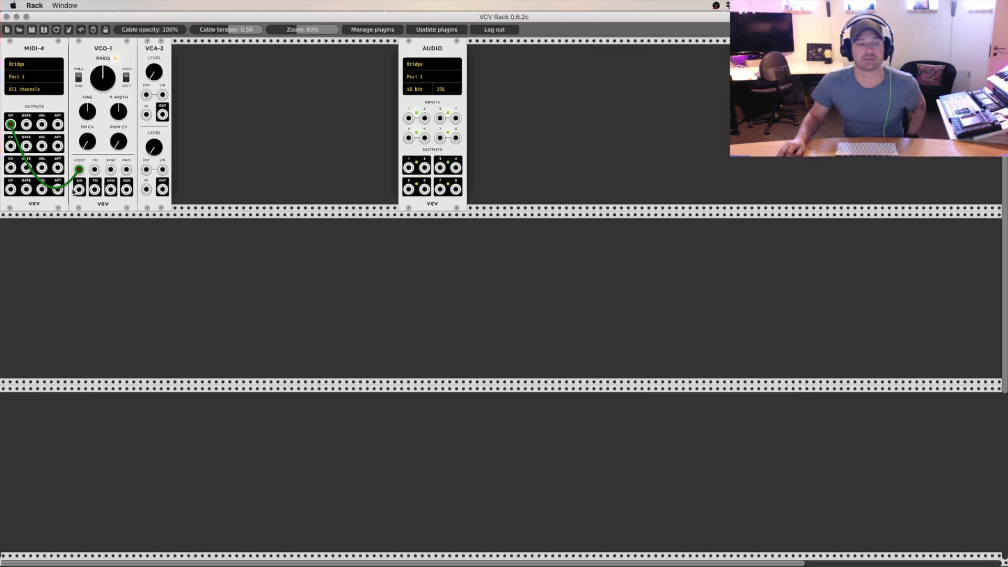
# Patch VCO-1's SAW output to VCA-2's lower IN, and VCA-2's lower OUT to Audio inputs 1 and 2.
pyautogui.moveTo(111, 190); pyautogui.dragTo(147, 189)
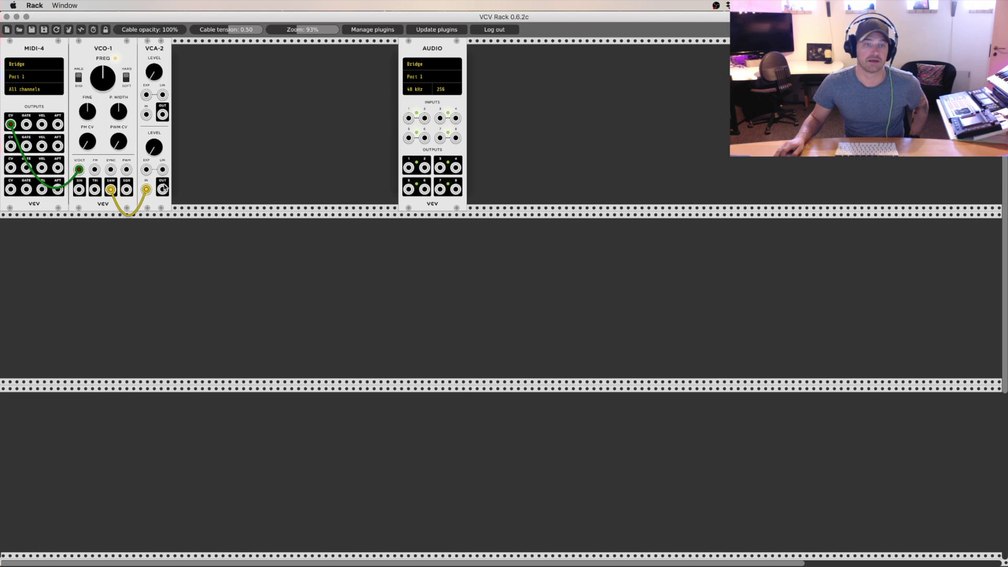
pyautogui.moveTo(163, 189)
pyautogui.mouseDown()
pyautogui.moveTo(292, 193)
pyautogui.moveTo(409, 118)
pyautogui.moveTo(353, 157)
pyautogui.moveTo(163, 189)
pyautogui.mouseUp()
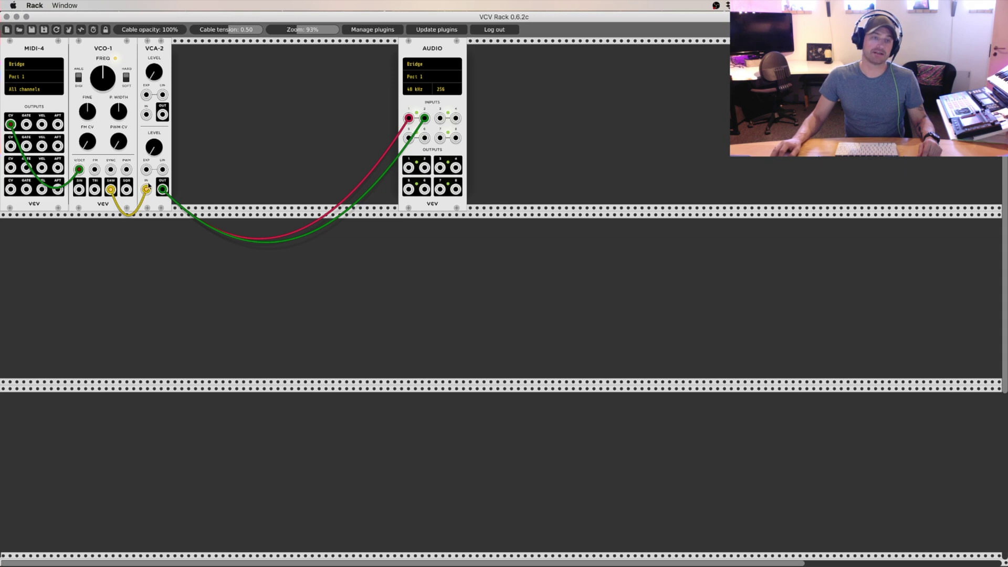
# Switch briefly to Ableton Live and back to VCV Rack, and try different levels on VCA-2's lower channel before turning it back down.
pyautogui.press('super+Tab')
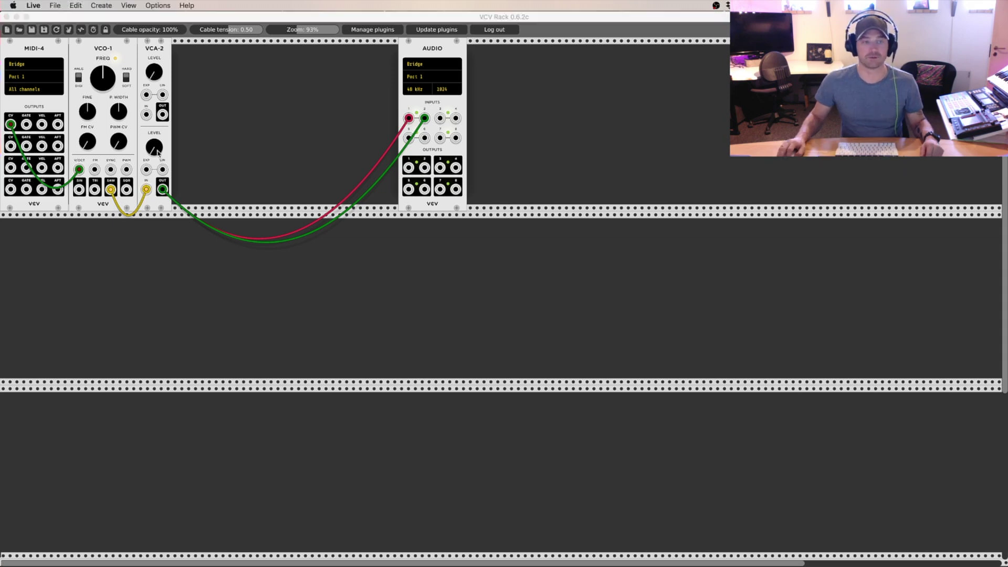
pyautogui.moveTo(158, 152); pyautogui.dragTo(158, 141)
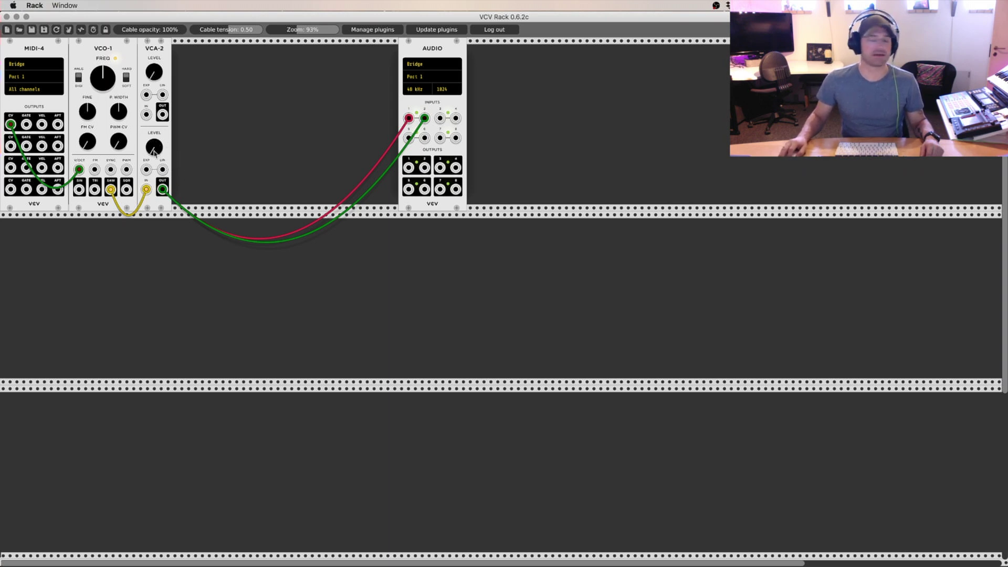
pyautogui.moveTo(154, 153); pyautogui.dragTo(153, 154)
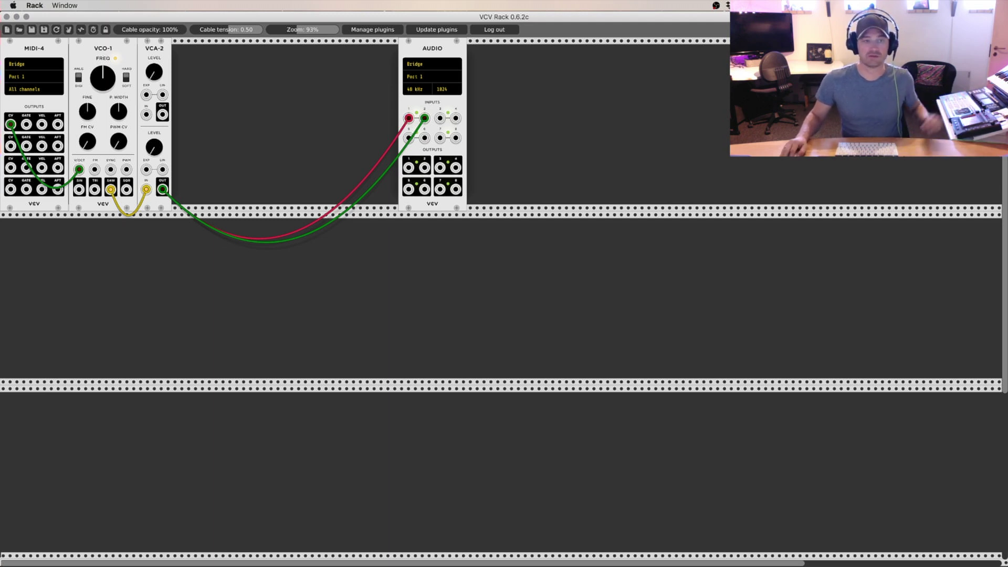
pyautogui.moveTo(154, 152); pyautogui.dragTo(154, 156)
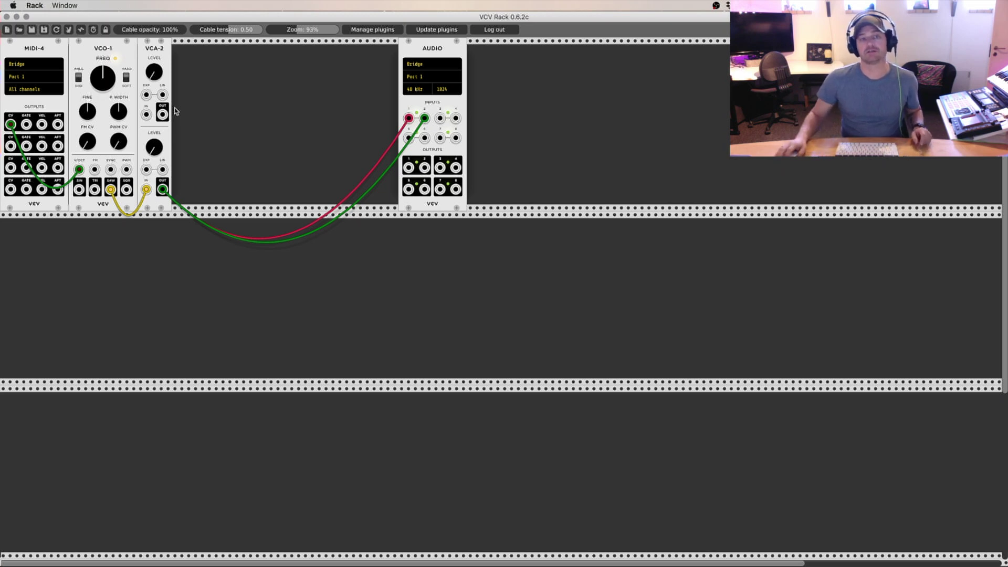
# Search the modules for "adsr" and add the Fundamental ADSR directly beside VCA-2.
pyautogui.rightClick(201, 94)
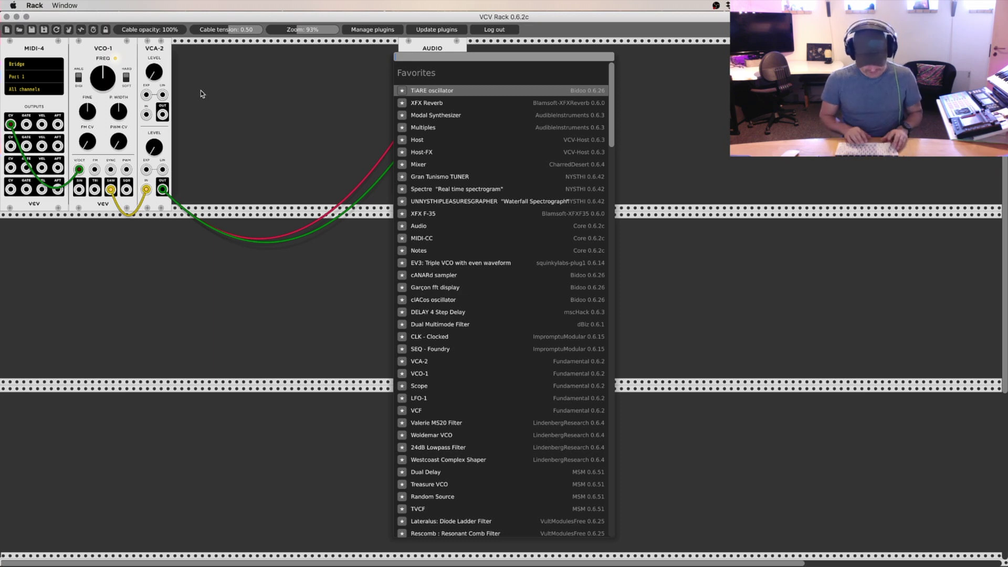
pyautogui.write('adsr')
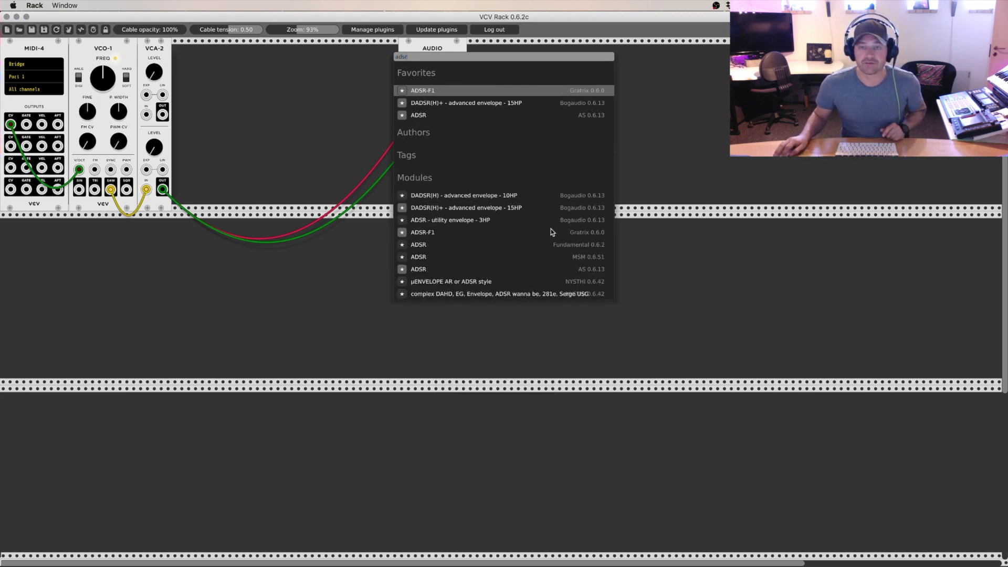
pyautogui.click(421, 245)
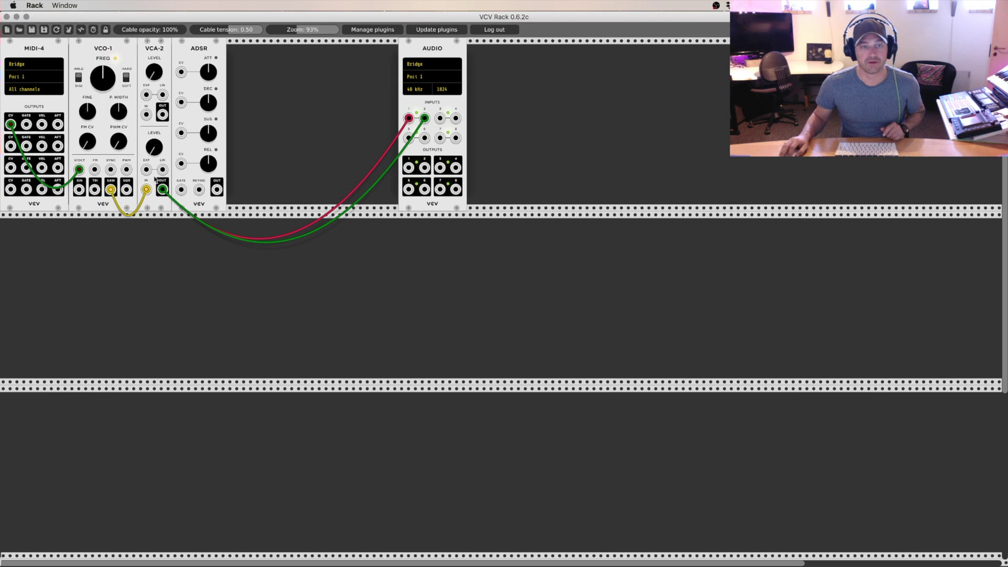
# Patch MIDI-4's first GATE output to the ADSR's GATE input, and the ADSR's OUT to VCA-2's lower EXP input.
pyautogui.moveTo(26, 124); pyautogui.dragTo(181, 190)
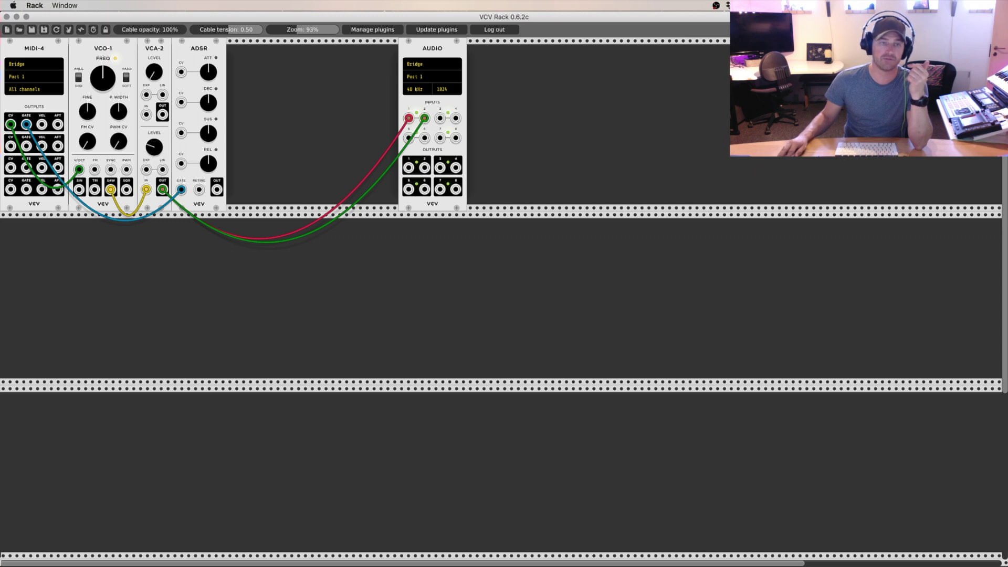
pyautogui.moveTo(217, 189); pyautogui.dragTo(146, 169)
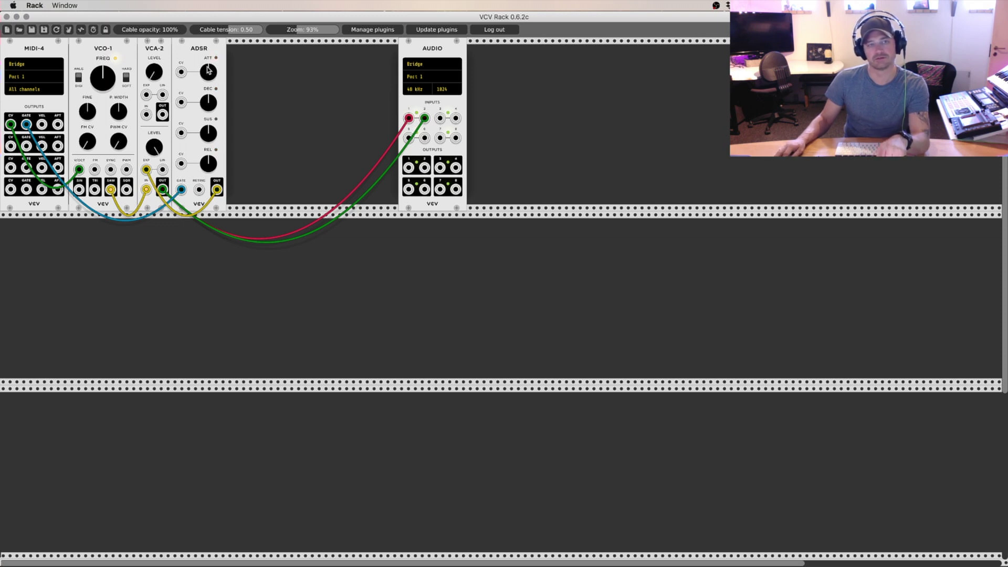
# Lower the ADSR's attack and move the Audio module directly beside the ADSR.
pyautogui.moveTo(208, 70); pyautogui.dragTo(209, 83)
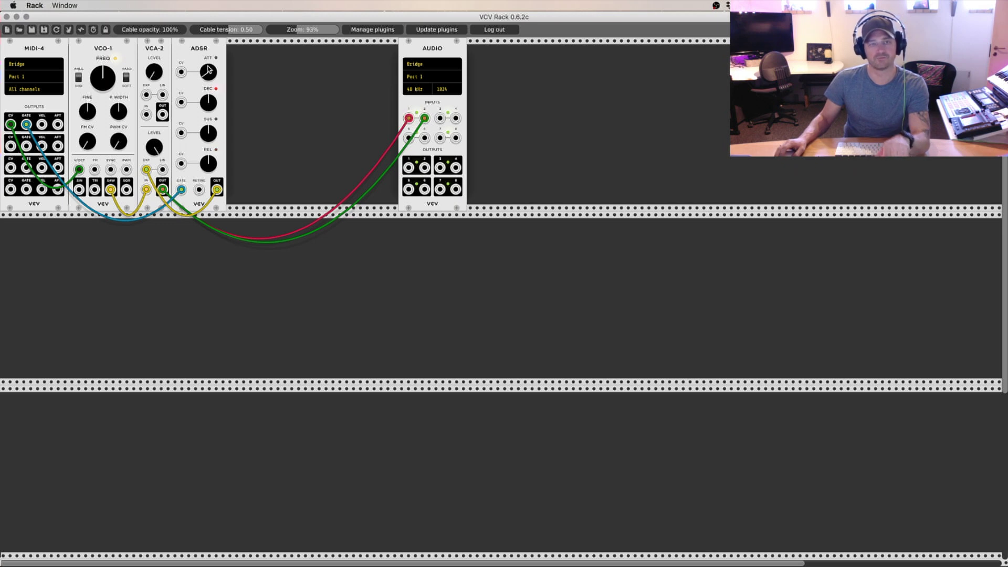
pyautogui.moveTo(454, 52); pyautogui.dragTo(239, 58)
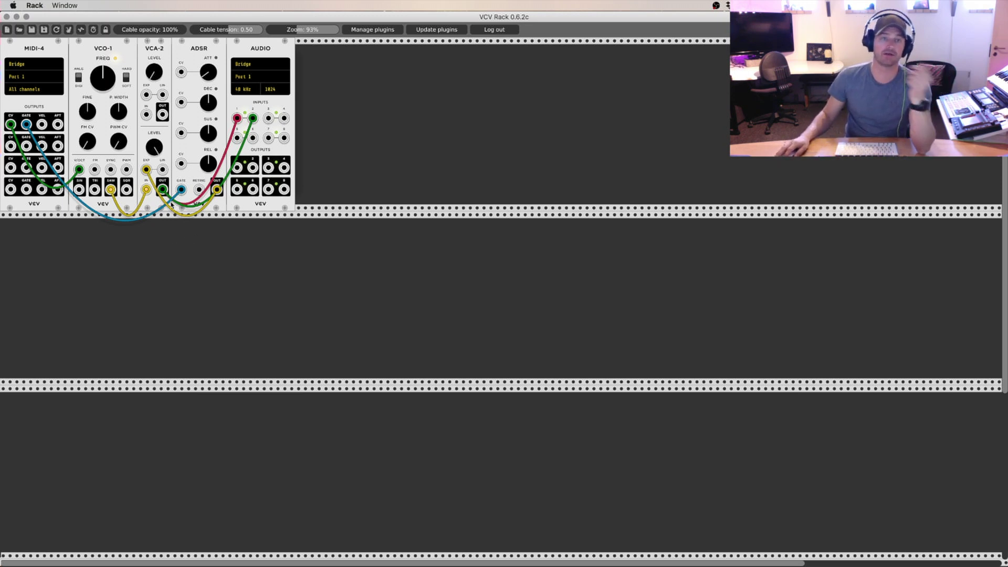
# Shift the Audio, ADSR and VCA-2 modules away from VCO-1, search the modules for "vcf" and add the Fundamental VCF in the gap.
pyautogui.moveTo(262, 51); pyautogui.dragTo(337, 53)
pyautogui.moveTo(212, 51); pyautogui.dragTo(288, 53)
pyautogui.moveTo(159, 55); pyautogui.dragTo(234, 55)
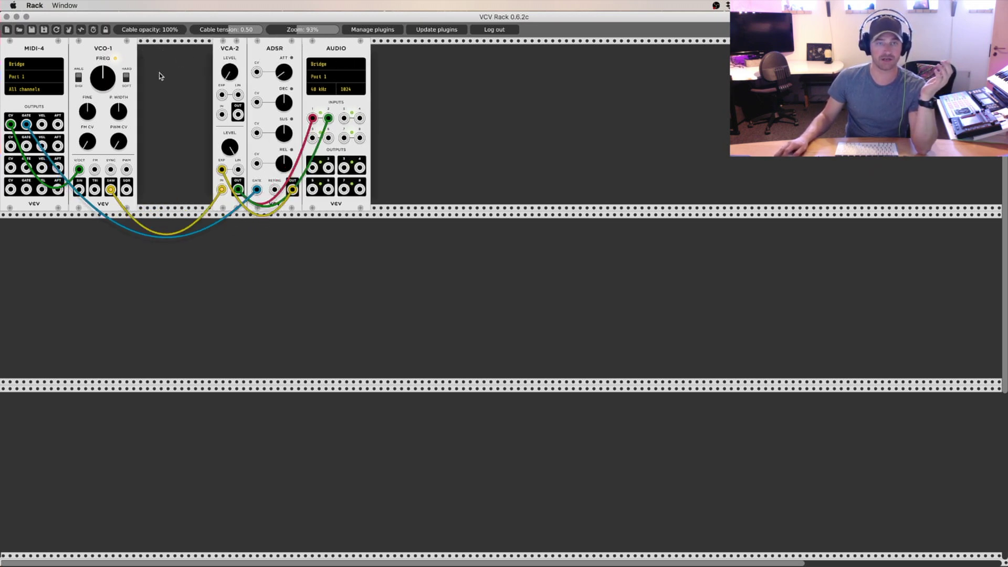
pyautogui.rightClick(174, 106)
pyautogui.write('vcf')
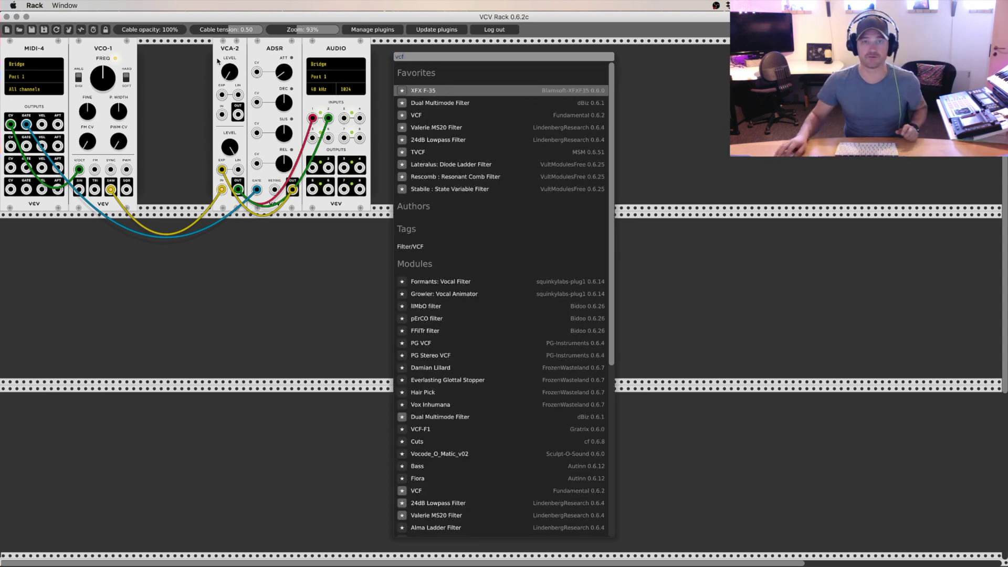
pyautogui.click(423, 116)
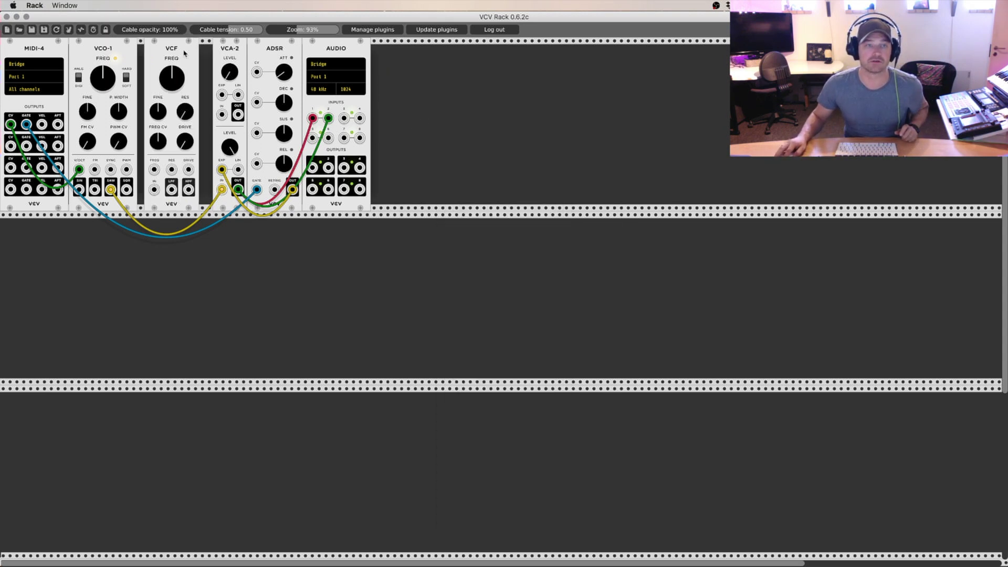
# Move the VCF directly beside VCO-1 and close up VCA-2, ADSR and Audio in a gapless row after it.
pyautogui.moveTo(186, 54); pyautogui.dragTo(147, 54)
pyautogui.moveTo(236, 51); pyautogui.dragTo(216, 51)
pyautogui.moveTo(283, 50); pyautogui.dragTo(262, 50)
pyautogui.moveTo(334, 48); pyautogui.dragTo(314, 48)
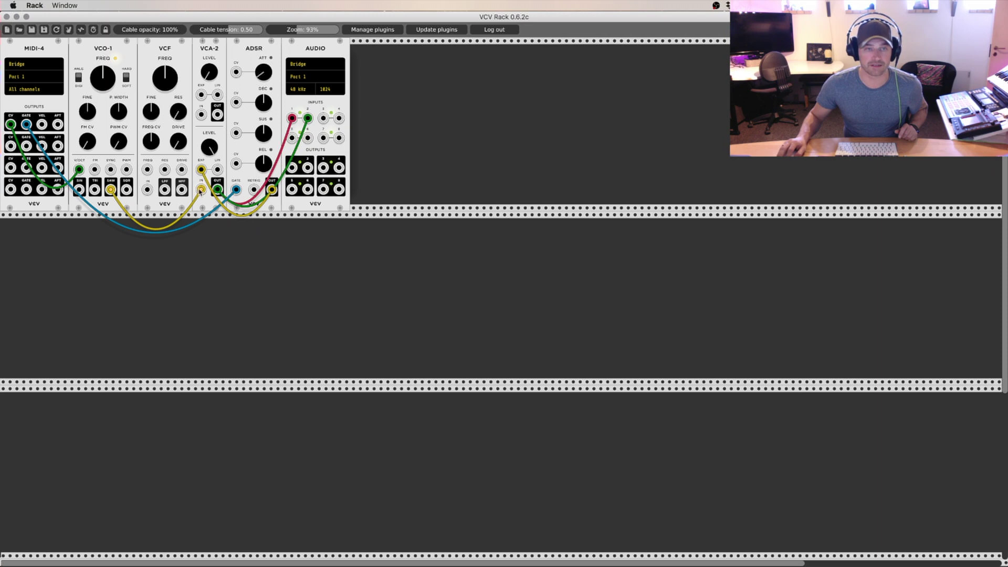
# Patch VCO-1's SAW output to the VCF's IN and its LPF output to VCA-2's lower IN, and raise the VCF's FREQ.
pyautogui.moveTo(201, 189)
pyautogui.mouseDown()
pyautogui.moveTo(143, 200)
pyautogui.moveTo(147, 190)
pyautogui.moveTo(190, 203)
pyautogui.moveTo(201, 190)
pyautogui.mouseUp()
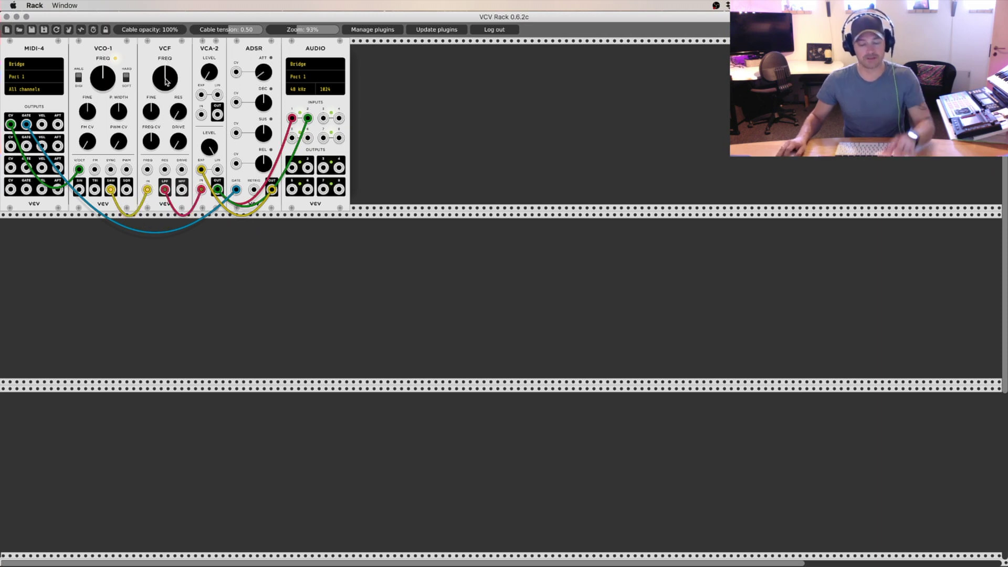
pyautogui.moveTo(165, 81); pyautogui.dragTo(166, 48)
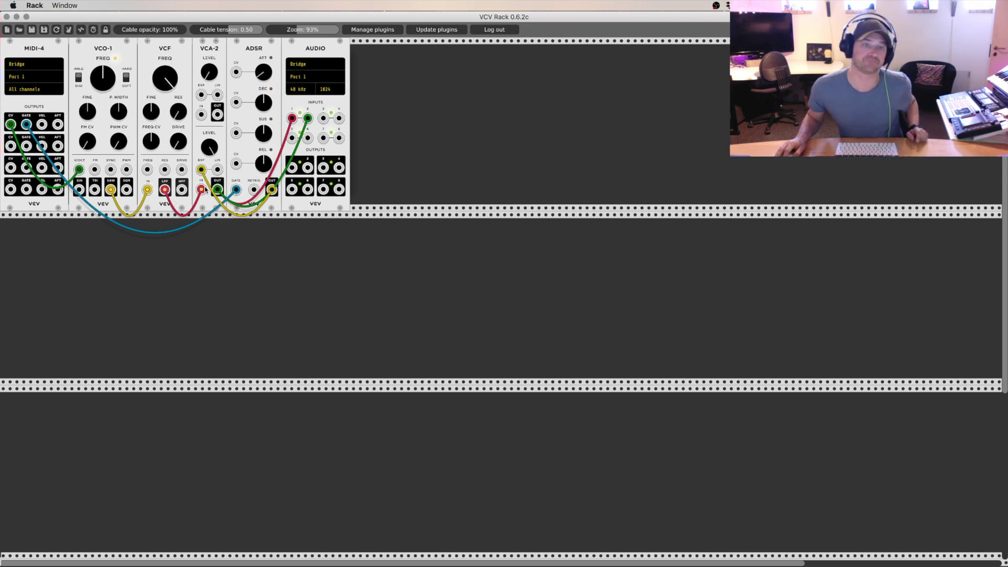
# Try the VCF's HPF output as the source for VCA-2, return the cable to LPF and readjust the VCF's FREQ.
pyautogui.moveTo(165, 189); pyautogui.dragTo(182, 189)
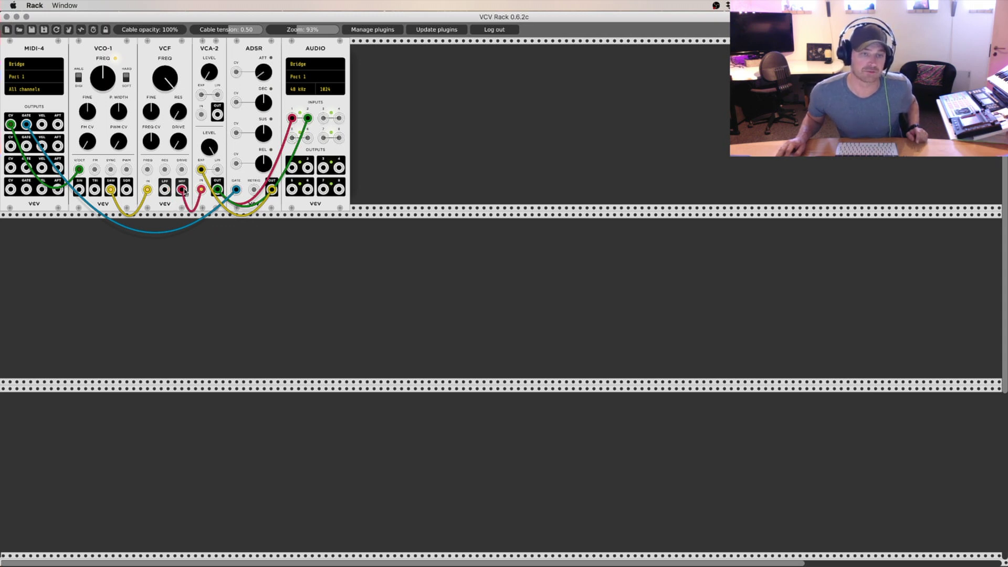
pyautogui.moveTo(165, 78)
pyautogui.mouseDown()
pyautogui.moveTo(165, 96)
pyautogui.moveTo(165, 59)
pyautogui.mouseUp()
pyautogui.moveTo(181, 189); pyautogui.dragTo(164, 189)
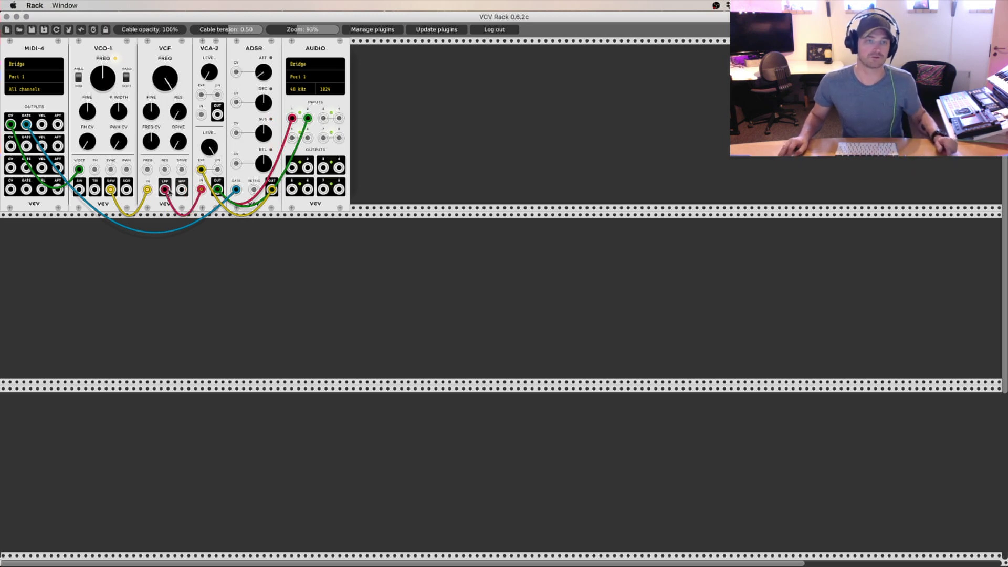
pyautogui.moveTo(165, 78); pyautogui.dragTo(132, 64)
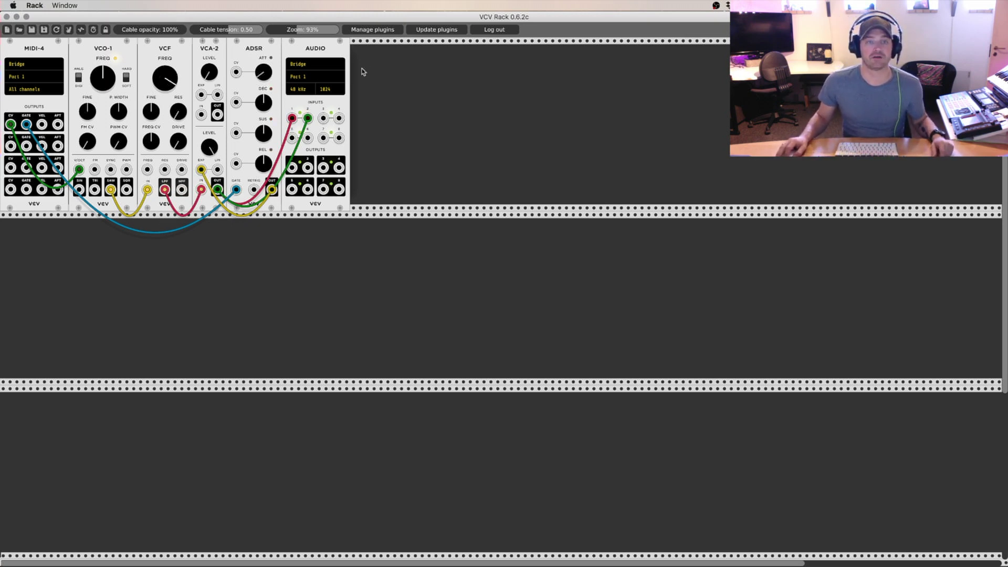
pyautogui.moveTo(311, 57); pyautogui.dragTo(422, 58)
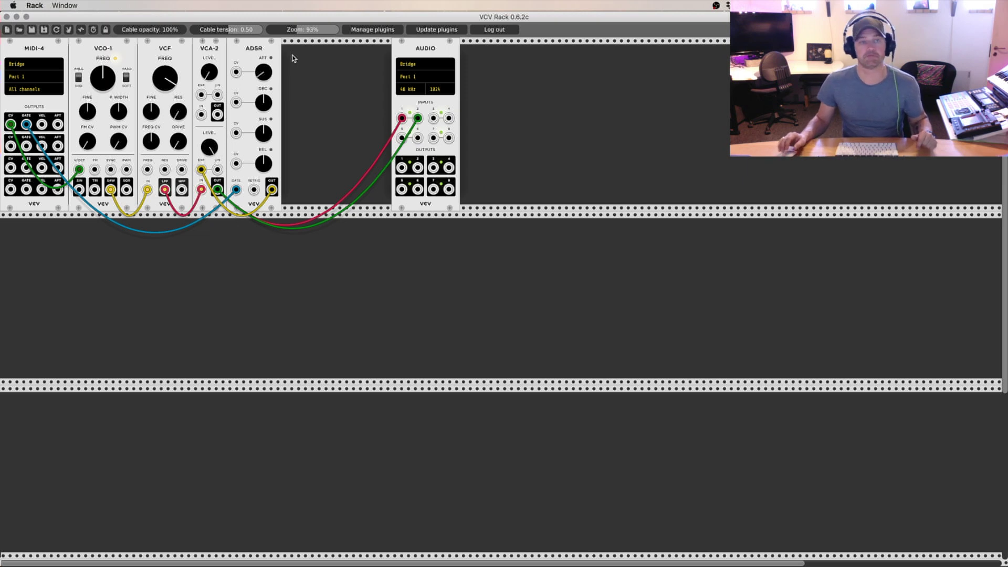
pyautogui.rightClick(292, 57)
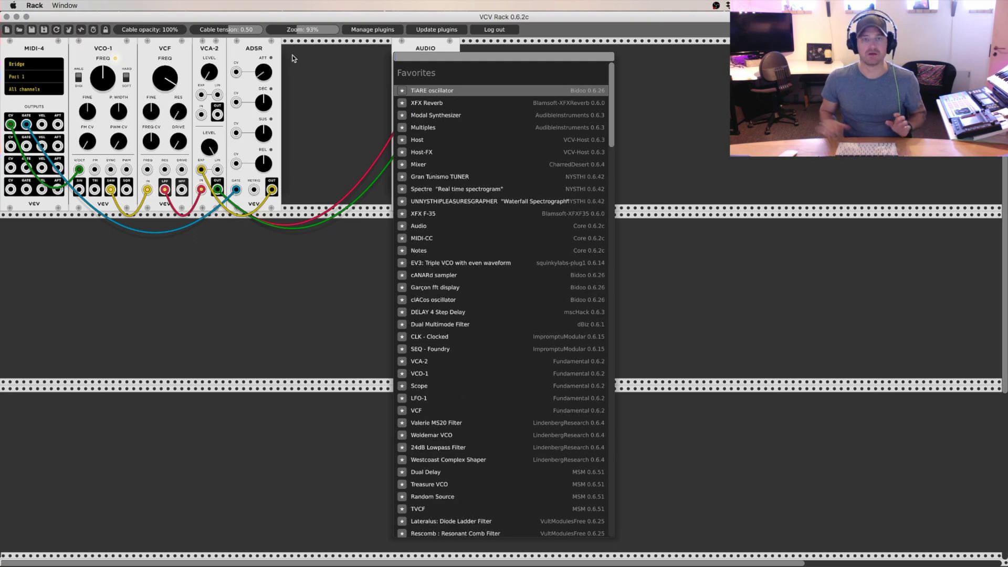
pyautogui.press('Escape')
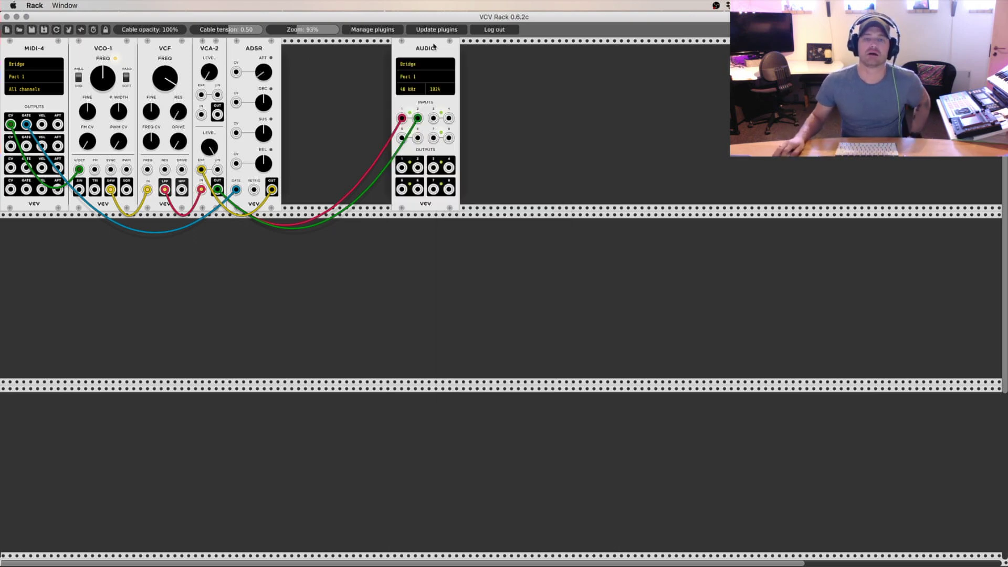
pyautogui.moveTo(433, 45); pyautogui.dragTo(305, 54)
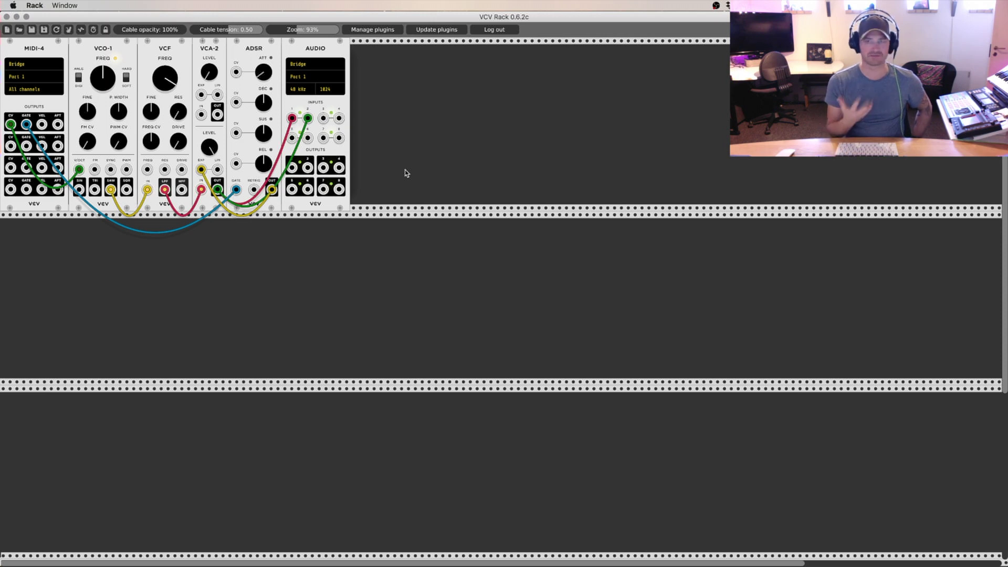
# Browse the module library's favorites and author list, including the modules by the author AS.
pyautogui.rightClick(440, 139)
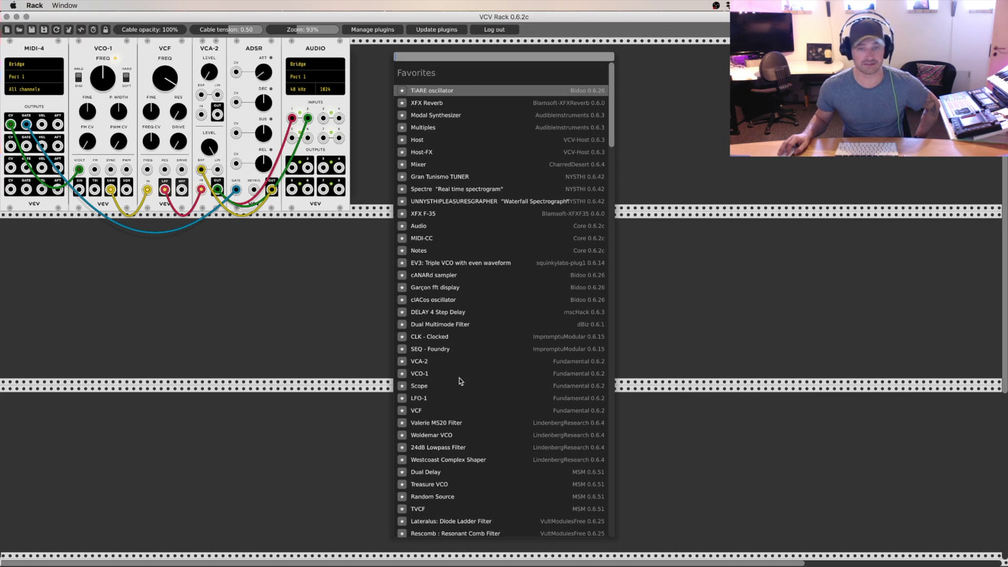
pyautogui.scroll(-10, 493, 153)
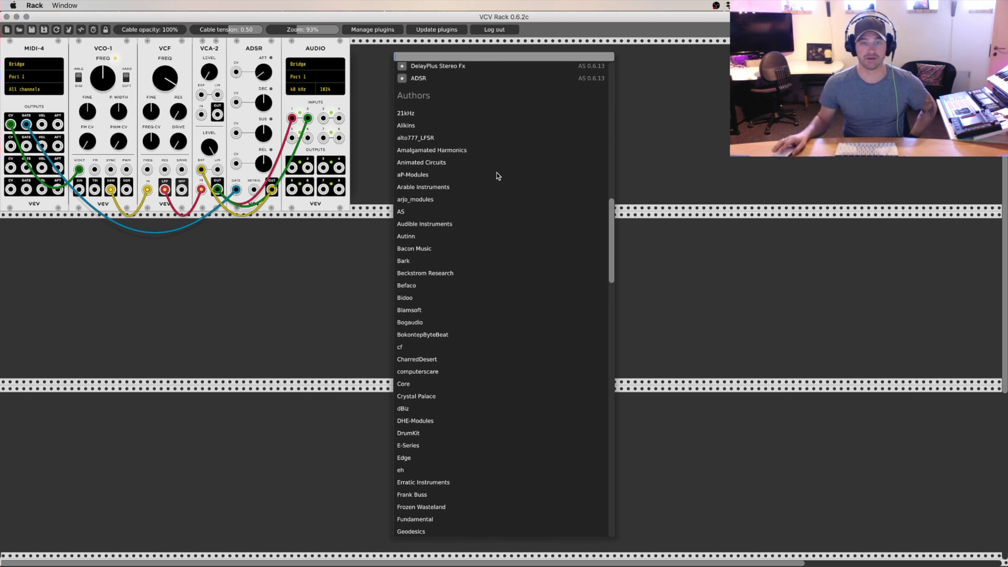
pyautogui.click(420, 212)
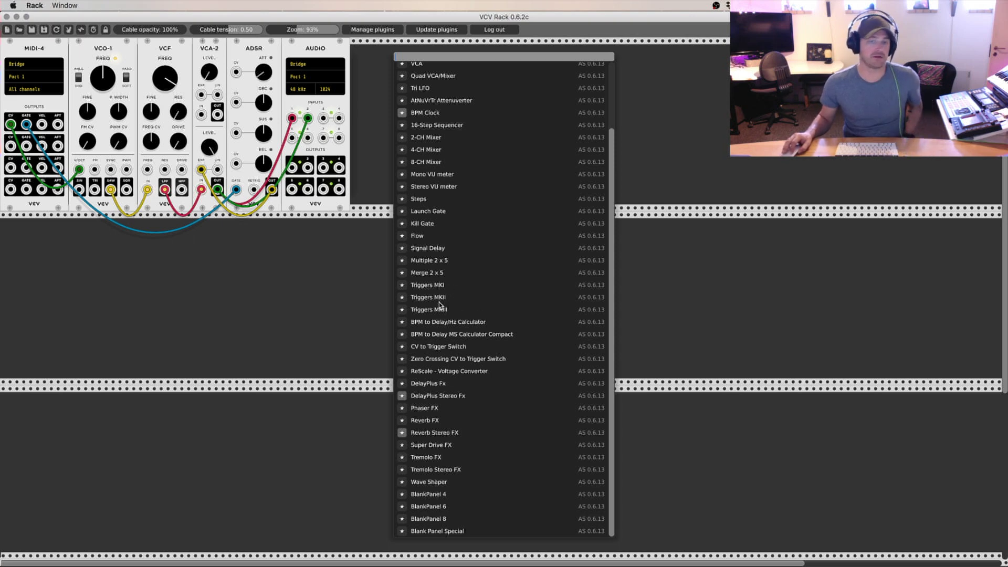
pyautogui.click(669, 118)
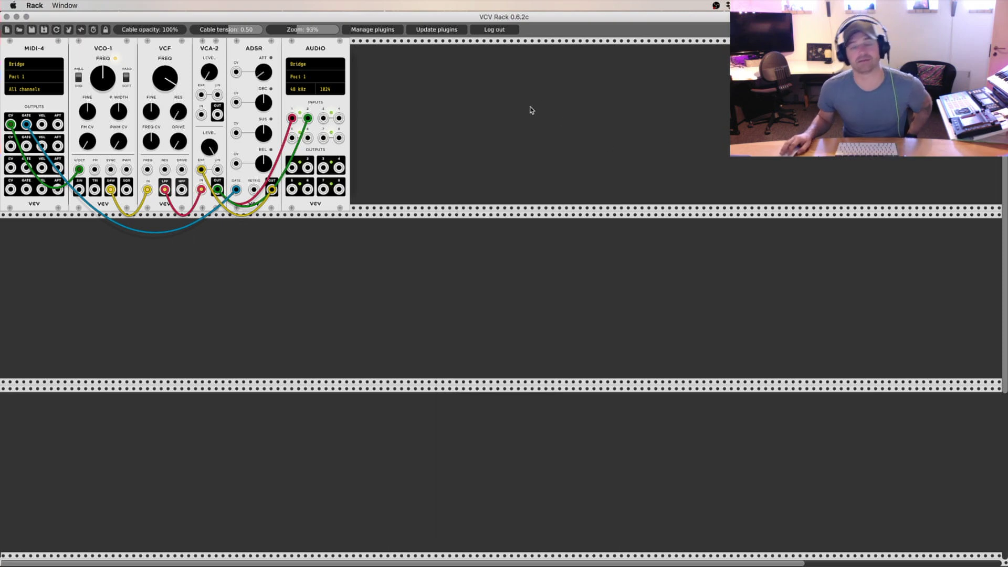
pyautogui.rightClick(515, 114)
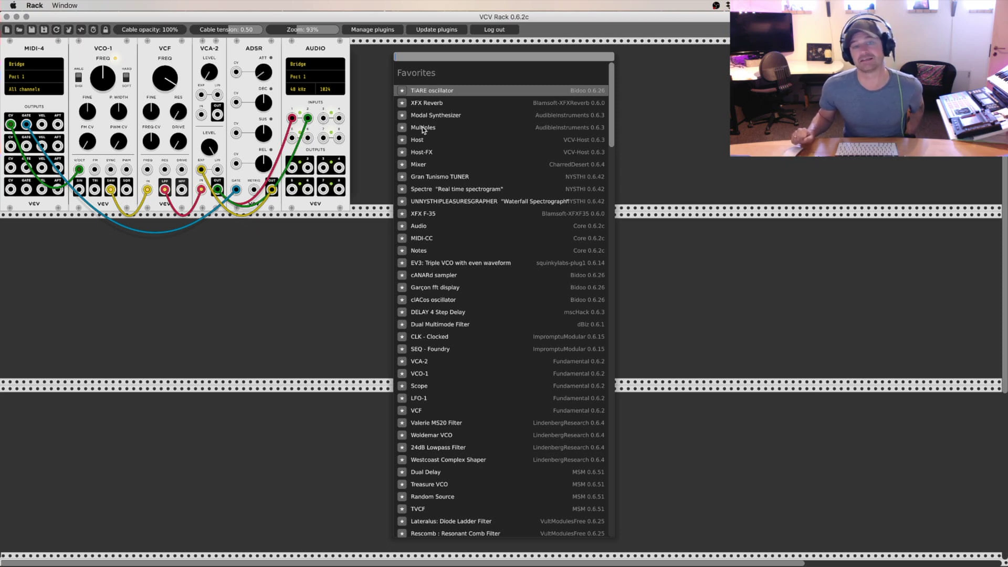
pyautogui.click(646, 123)
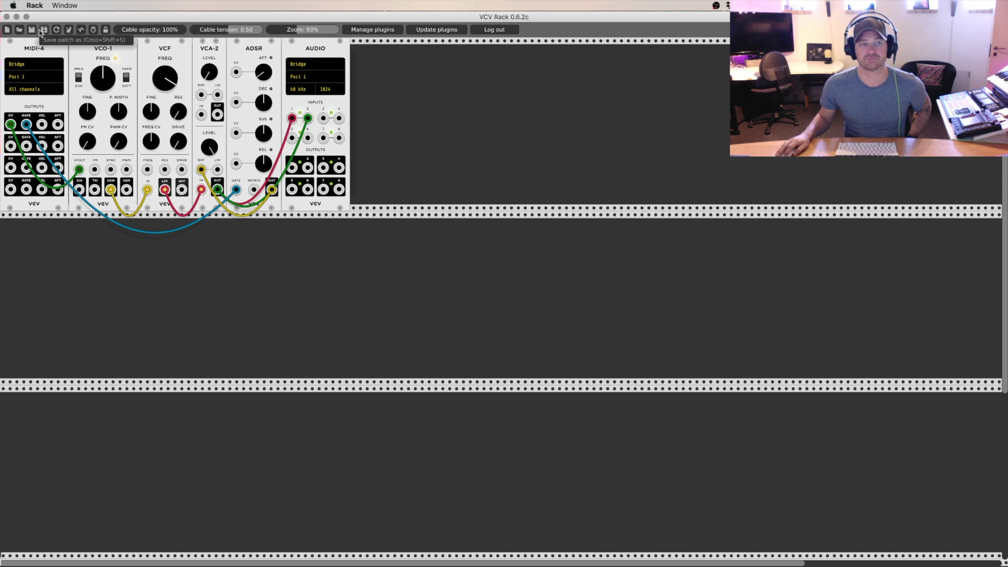
# Save the patch as "Basic synth" in the Test folder, replacing the existing file.
pyautogui.press('super+shift+s')
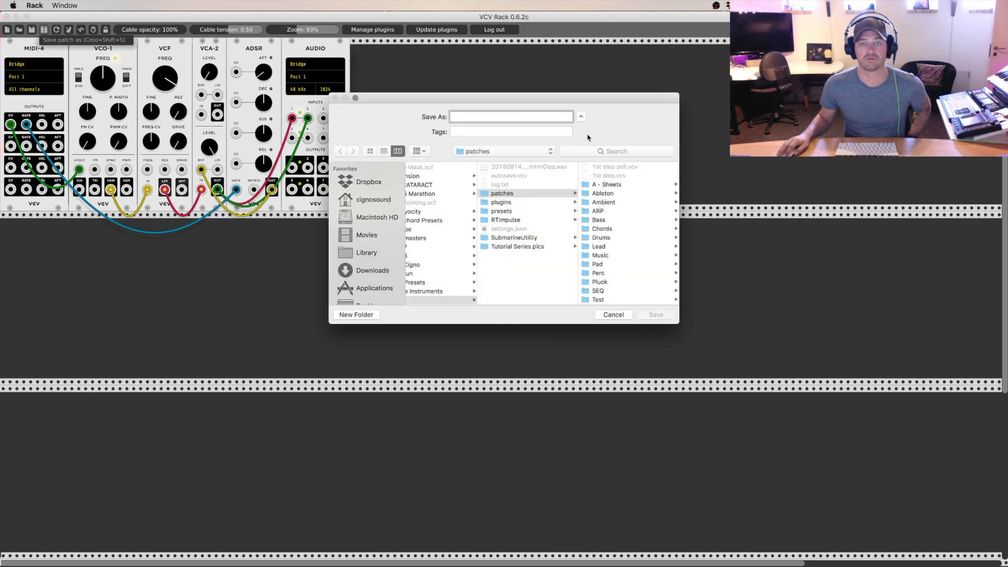
pyautogui.scroll(-2, 611, 240)
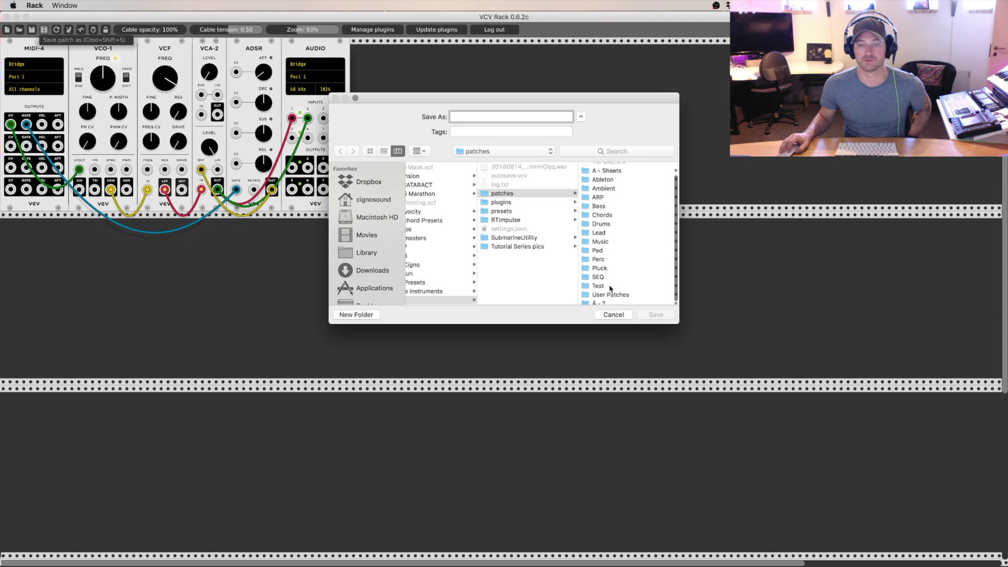
pyautogui.click(612, 285)
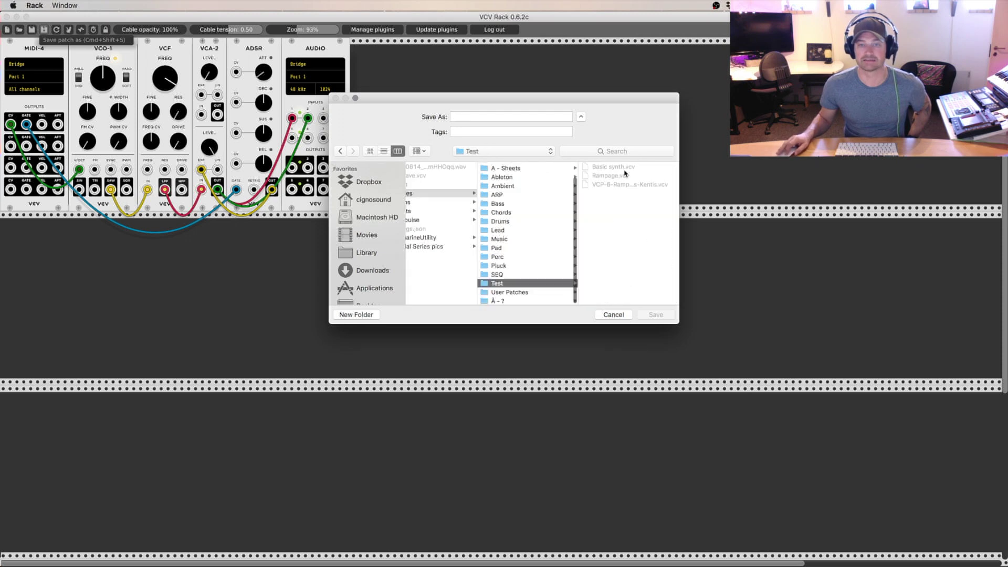
pyautogui.click(457, 115)
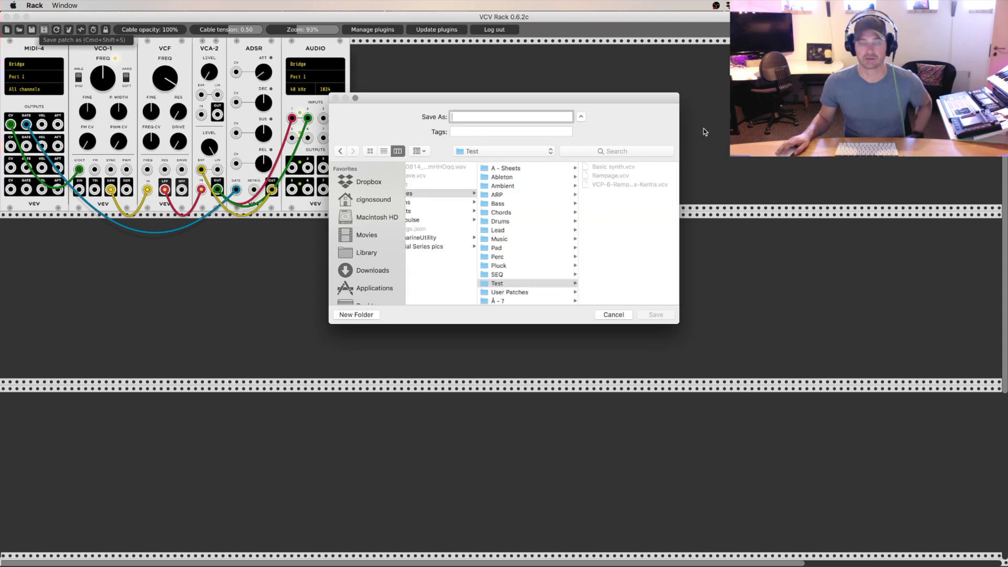
pyautogui.write('Ba')
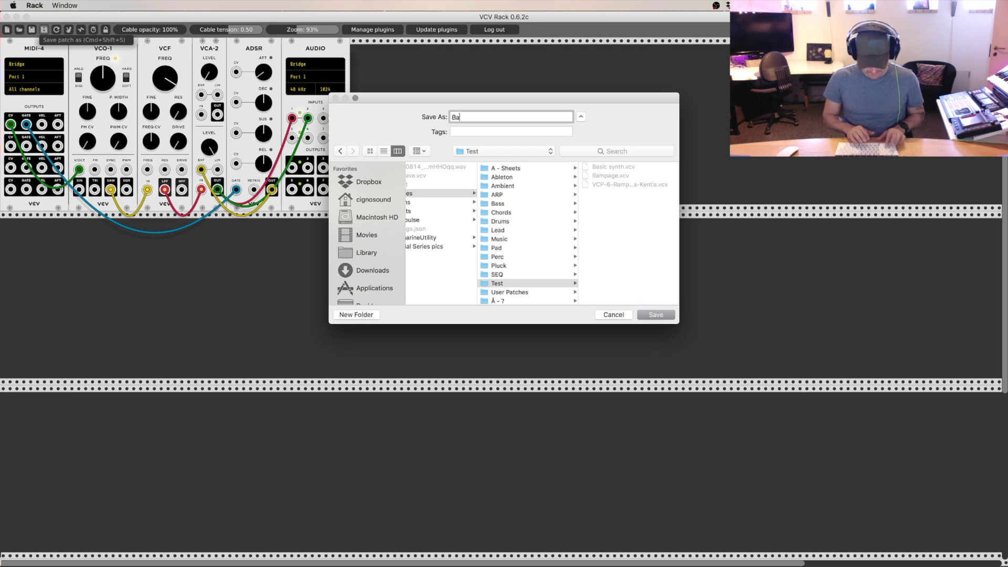
pyautogui.write('sic syn')
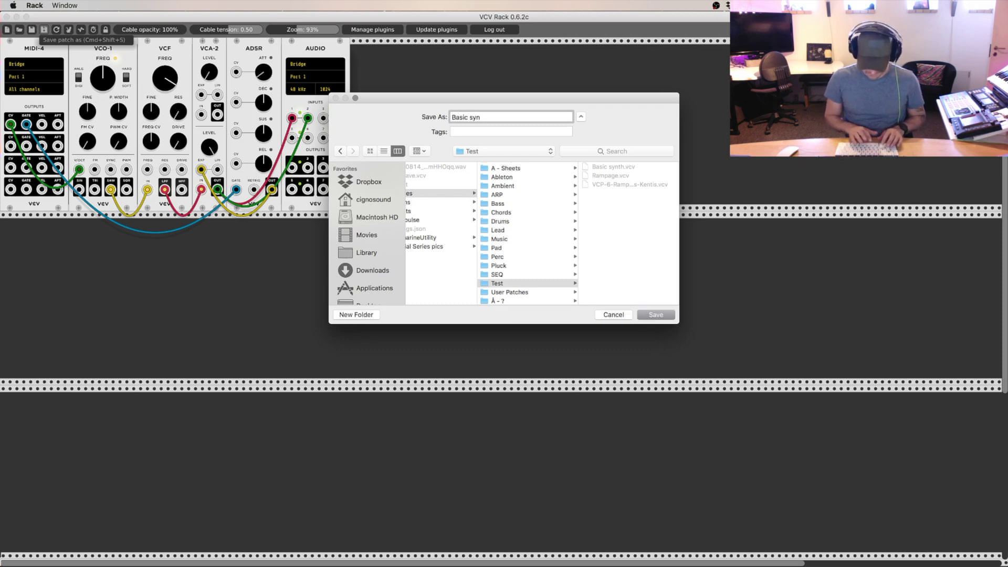
pyautogui.write('th')
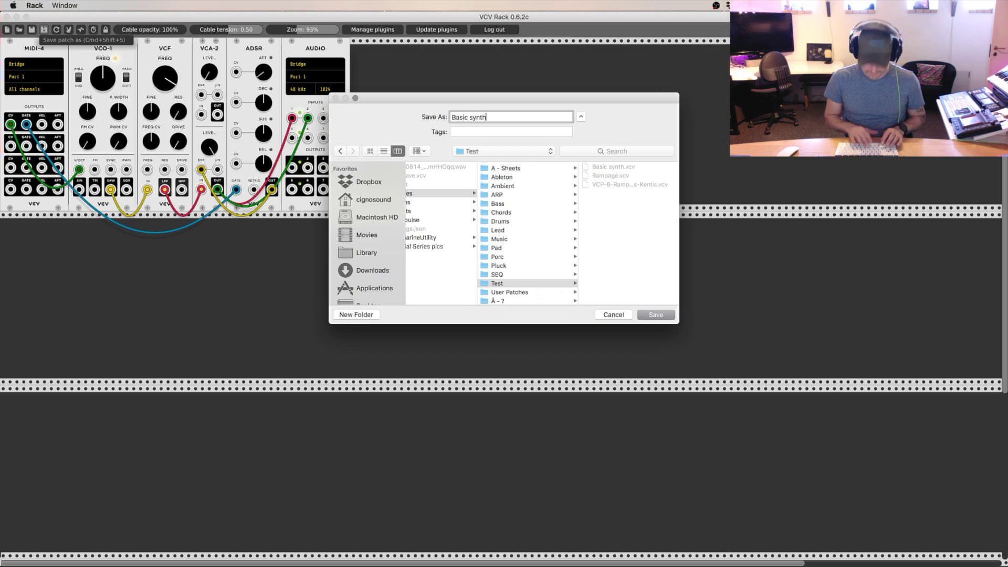
pyautogui.click(663, 315)
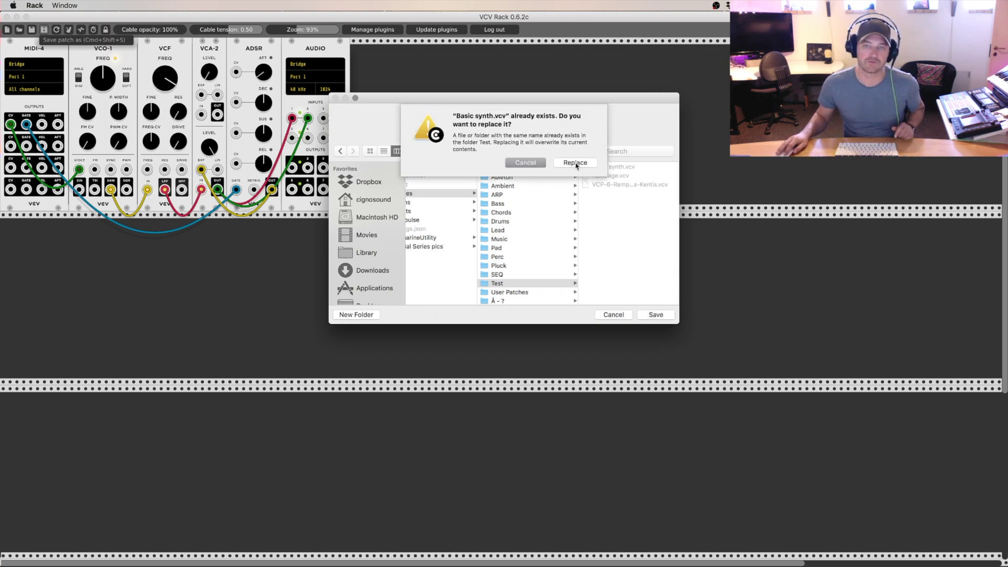
pyautogui.click(575, 162)
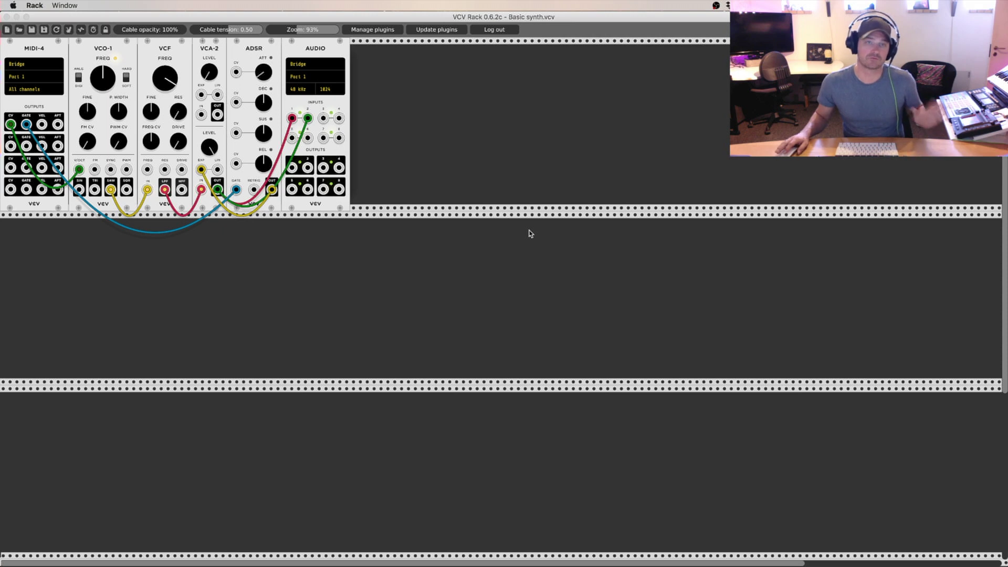
# Open the patch LFO.vcv from the A - Sheets folder inside the patches folder.
pyautogui.click(20, 33)
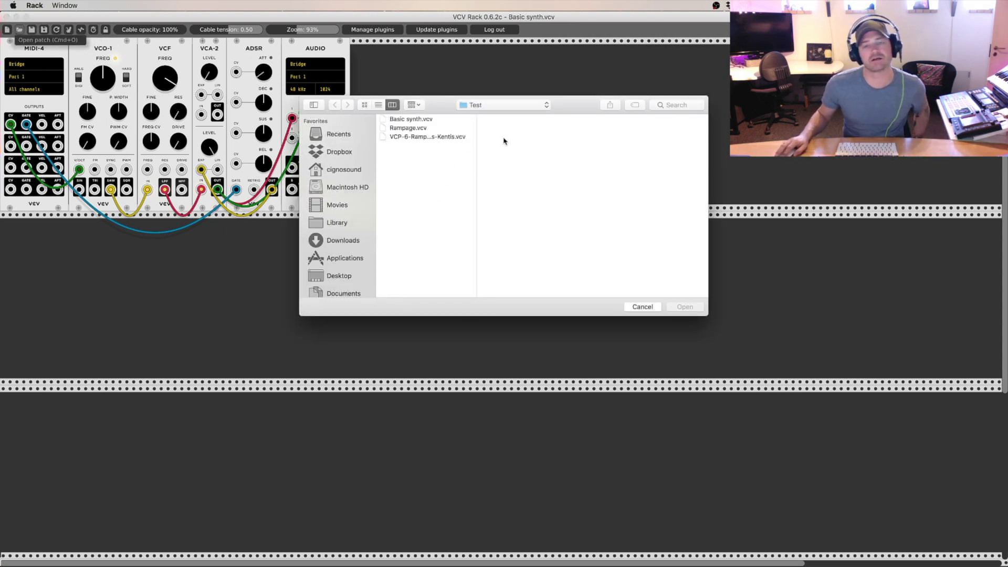
pyautogui.click(496, 109)
pyautogui.click(495, 115)
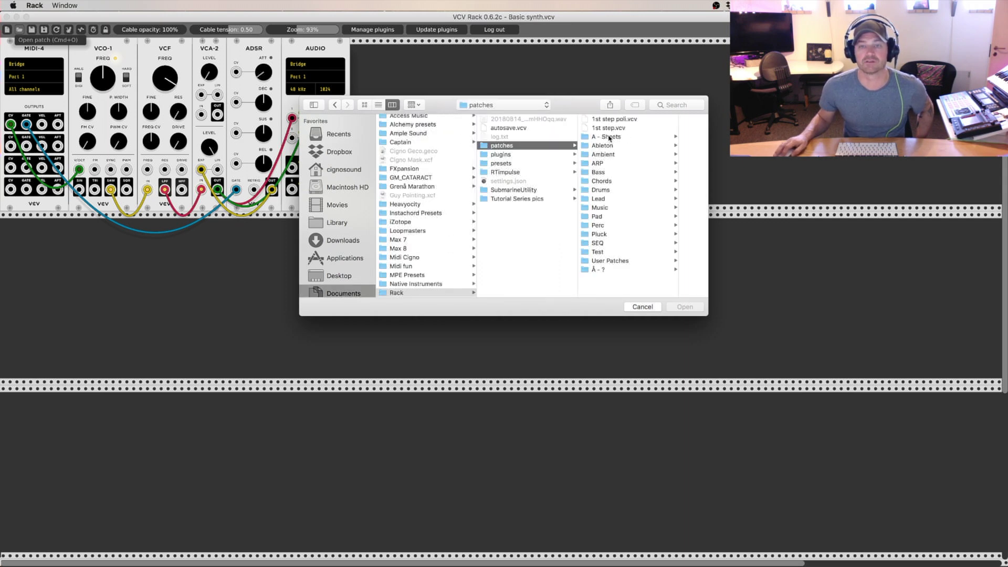
pyautogui.click(609, 137)
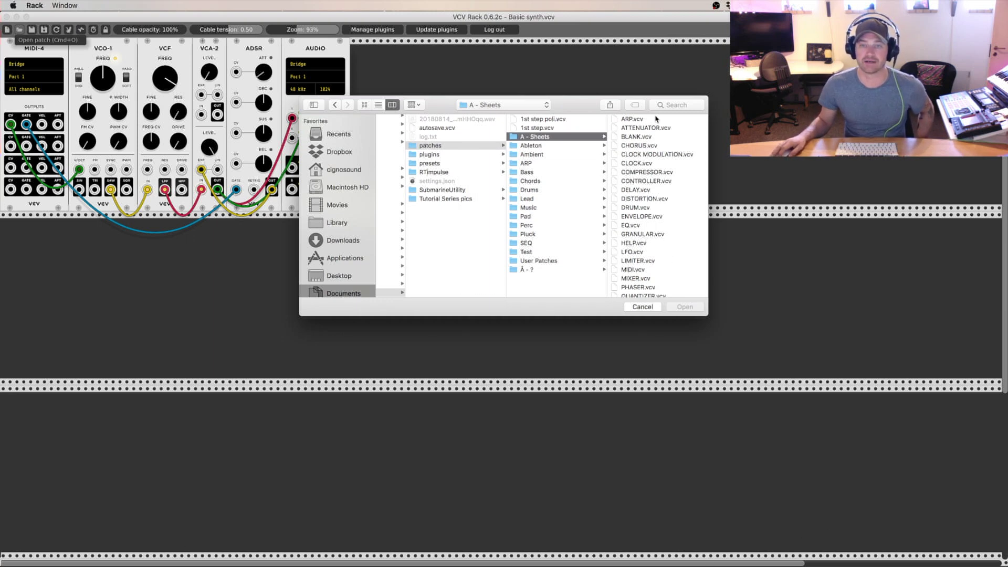
pyautogui.click(635, 252)
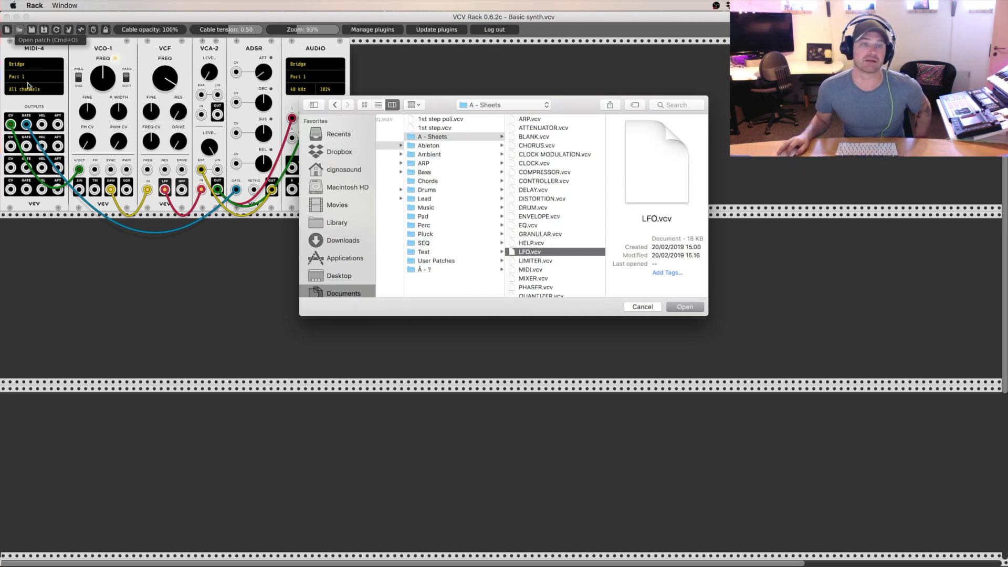
pyautogui.click(684, 308)
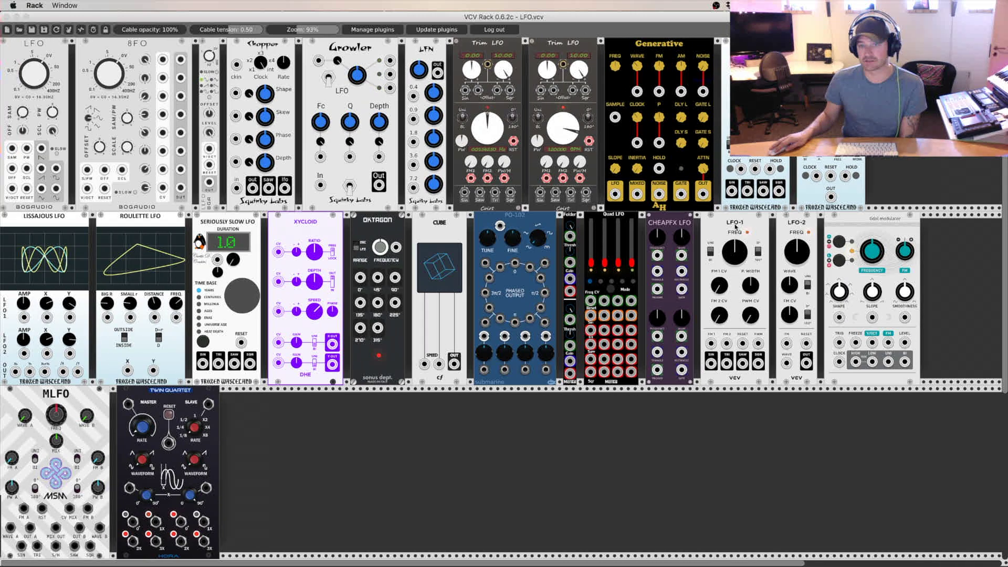
# Check which plugin the CHEAPFX LFO module belongs to.
pyautogui.rightClick(669, 221)
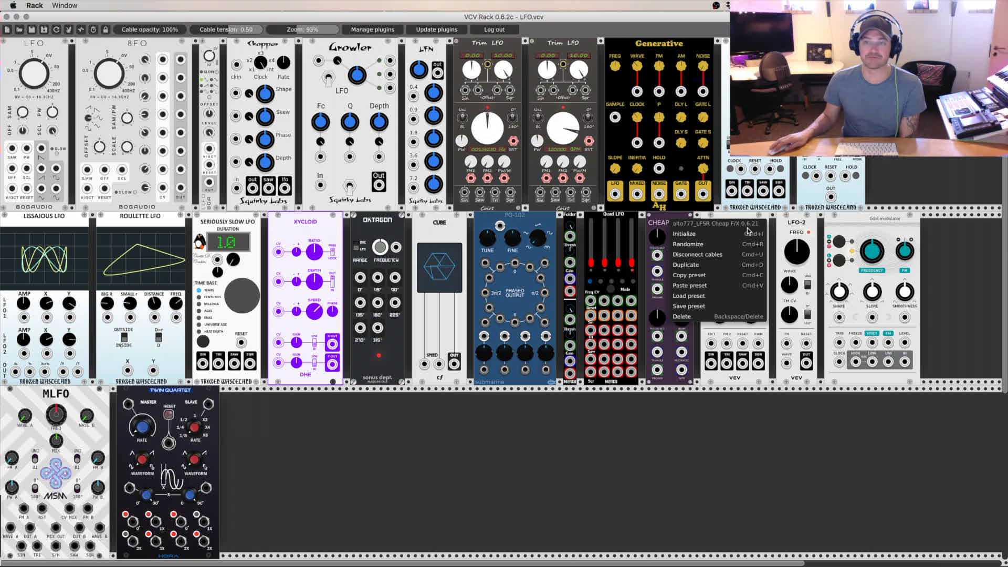
pyautogui.click(657, 225)
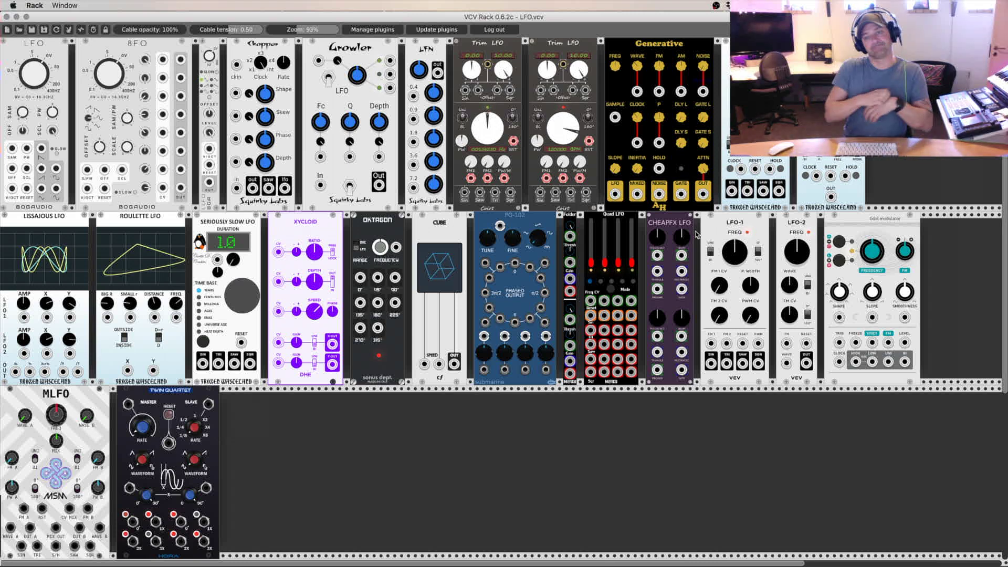
# Check which plugin the LFO-1 module belongs to.
pyautogui.hscroll(1, 752, 262)
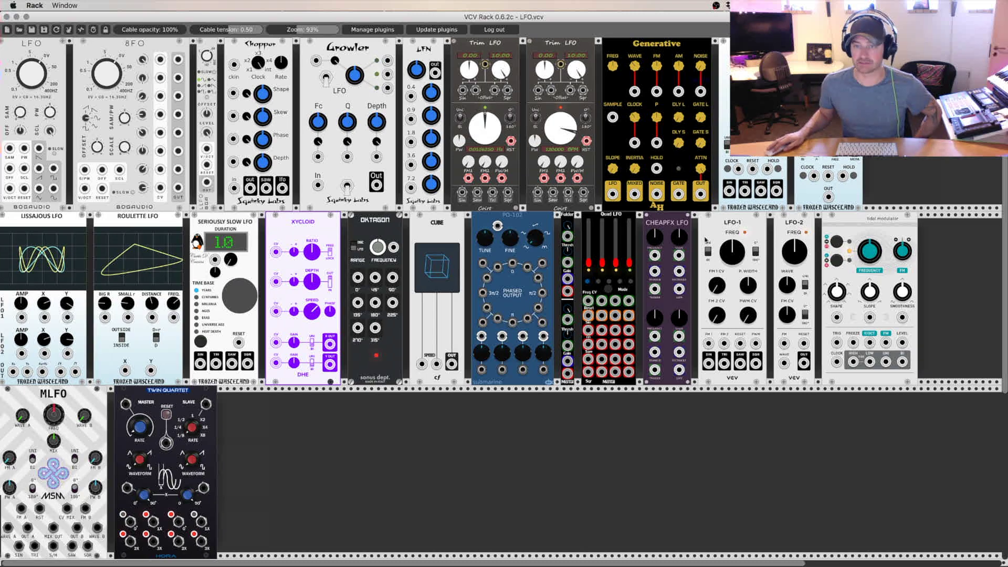
pyautogui.rightClick(734, 221)
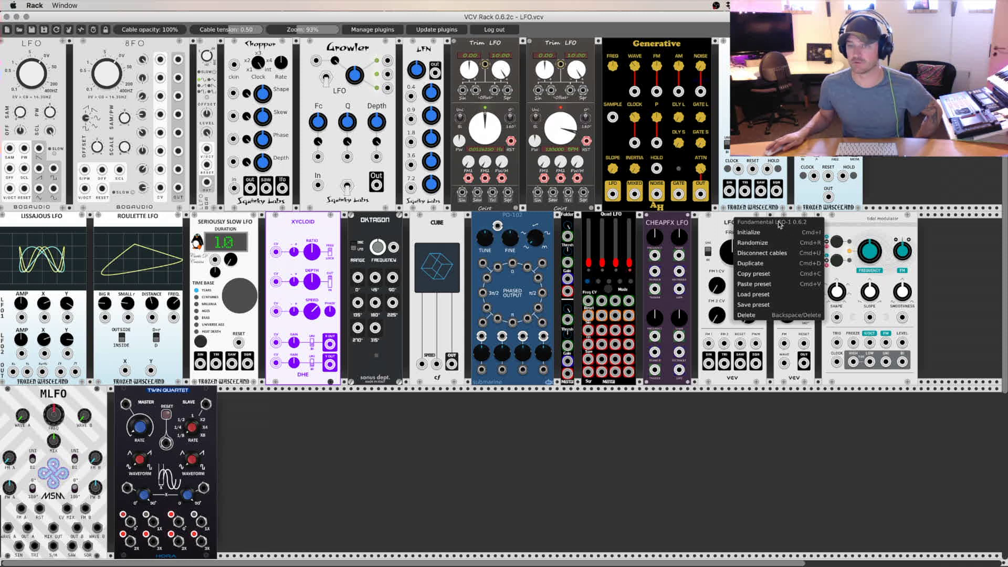
pyautogui.click(777, 226)
pyautogui.scroll(-1, 420, 157)
# Open the patch Basic synth.vcv from the Test folder inside the patches folder.
pyautogui.click(23, 29)
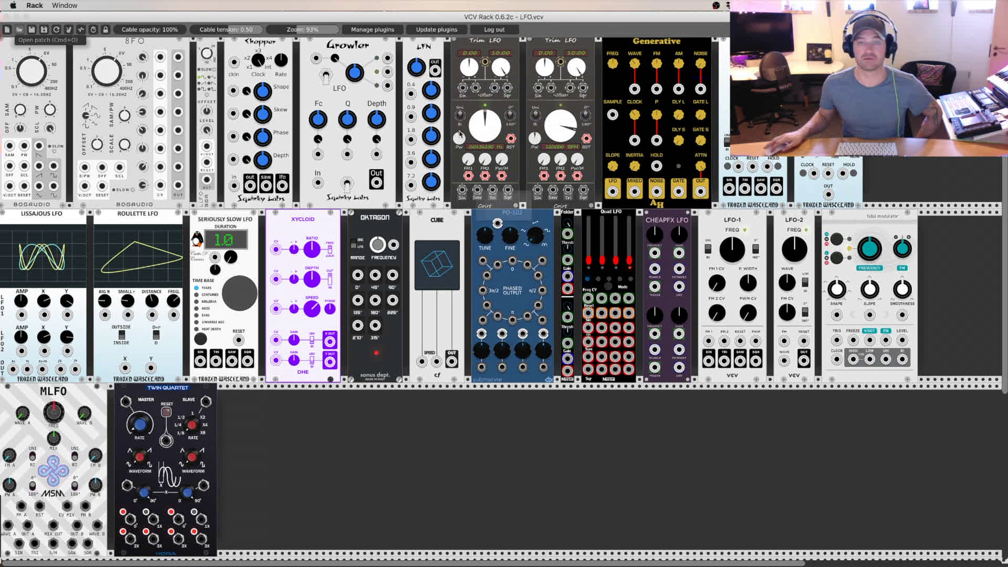
pyautogui.click(472, 107)
pyautogui.click(483, 114)
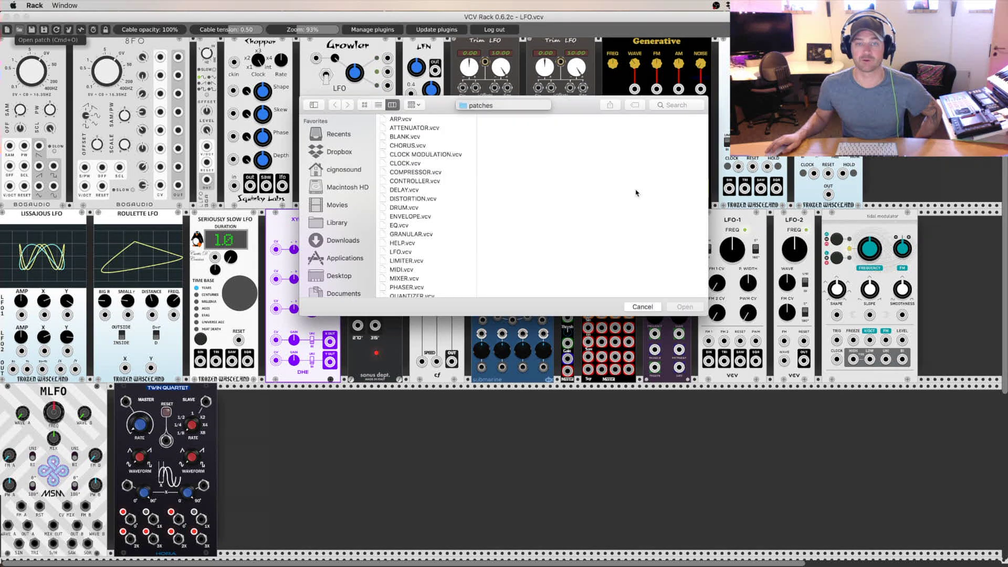
pyautogui.click(609, 261)
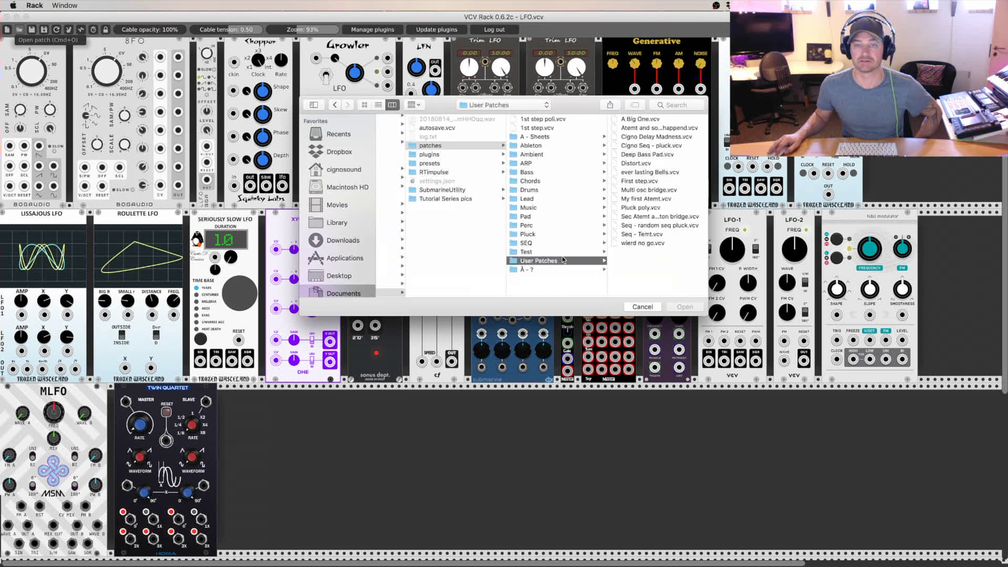
pyautogui.click(546, 252)
pyautogui.click(643, 119)
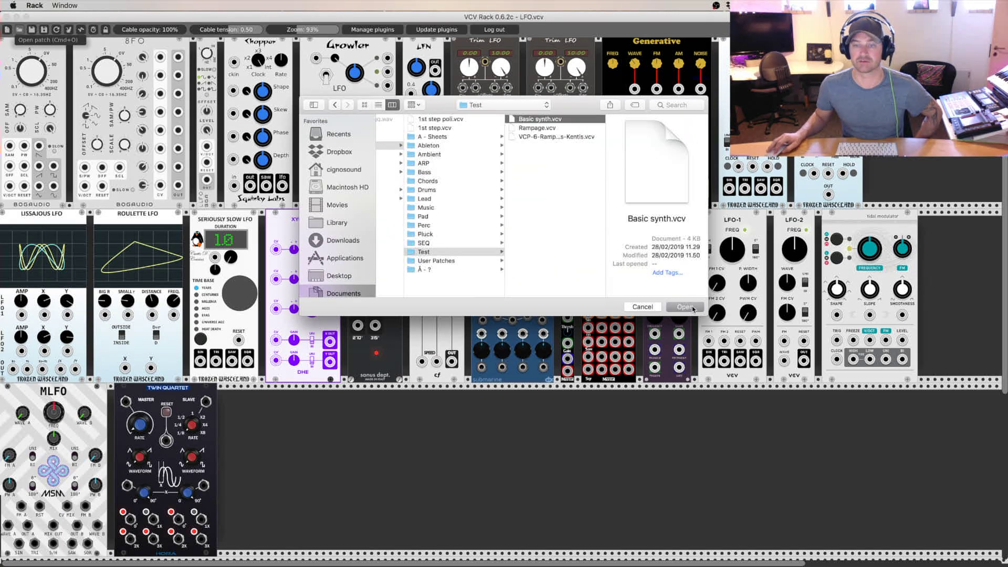
pyautogui.click(685, 307)
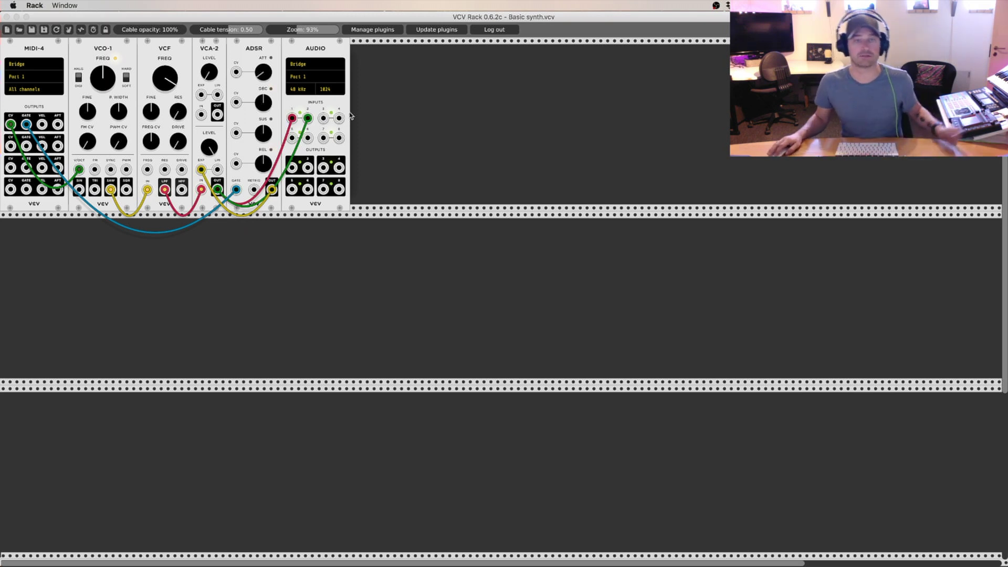
# Search the module library for "fun" and add the LFO-1 module from the author Fundamental beside the AUDIO module.
pyautogui.rightClick(375, 84)
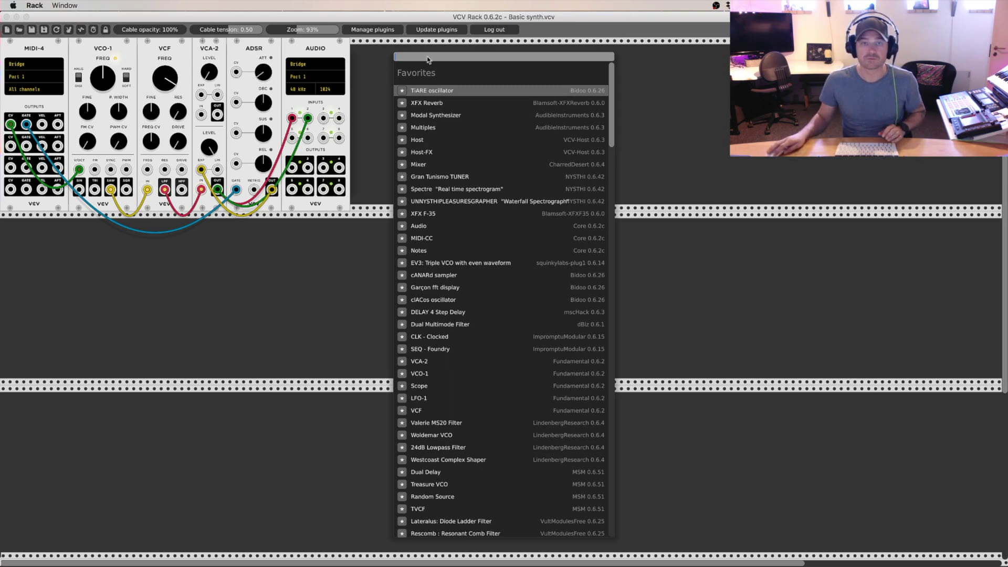
pyautogui.write('fun')
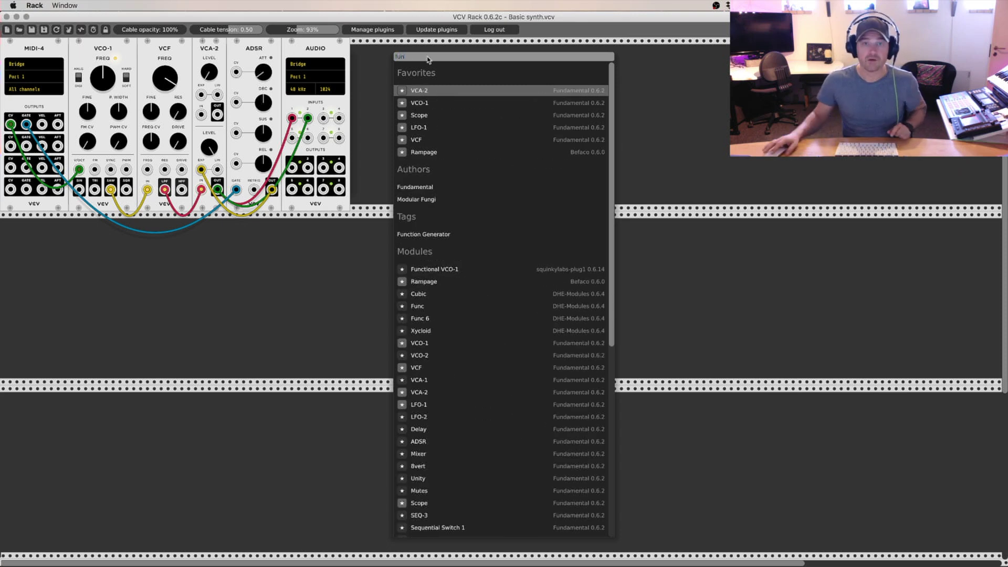
pyautogui.click(414, 188)
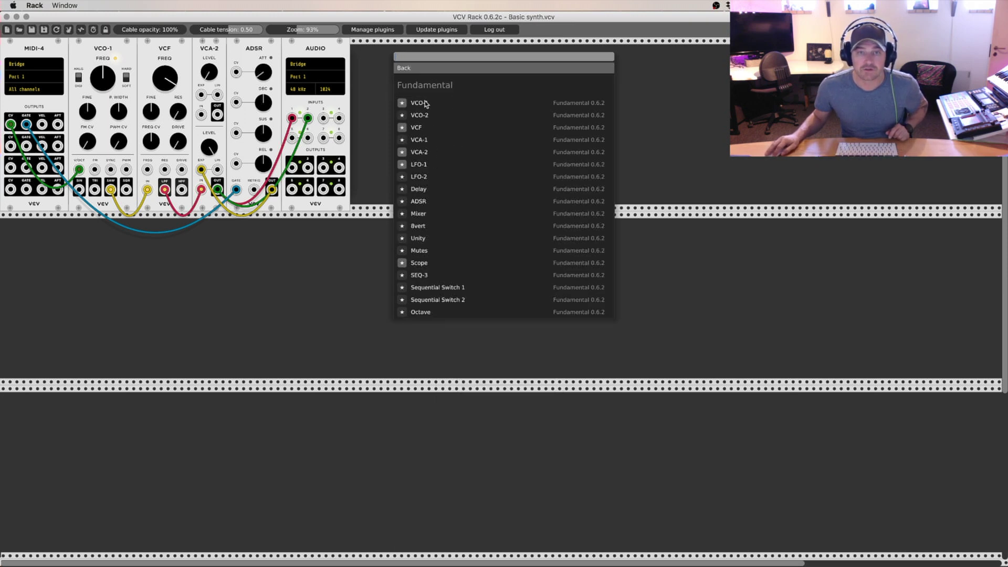
pyautogui.click(423, 165)
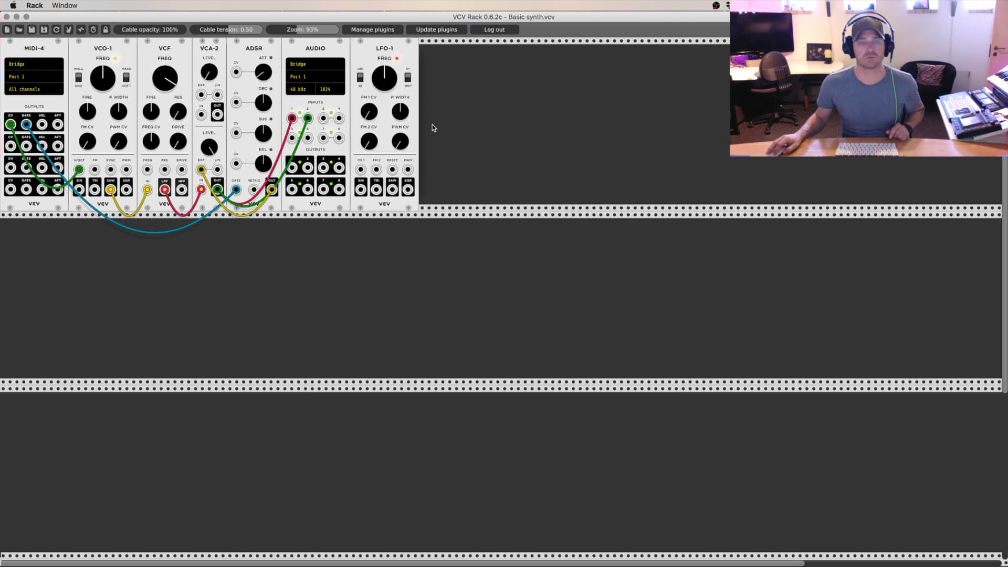
# Open the patch VCO.vcv from the A - Sheets folder inside the patches folder.
pyautogui.click(19, 29)
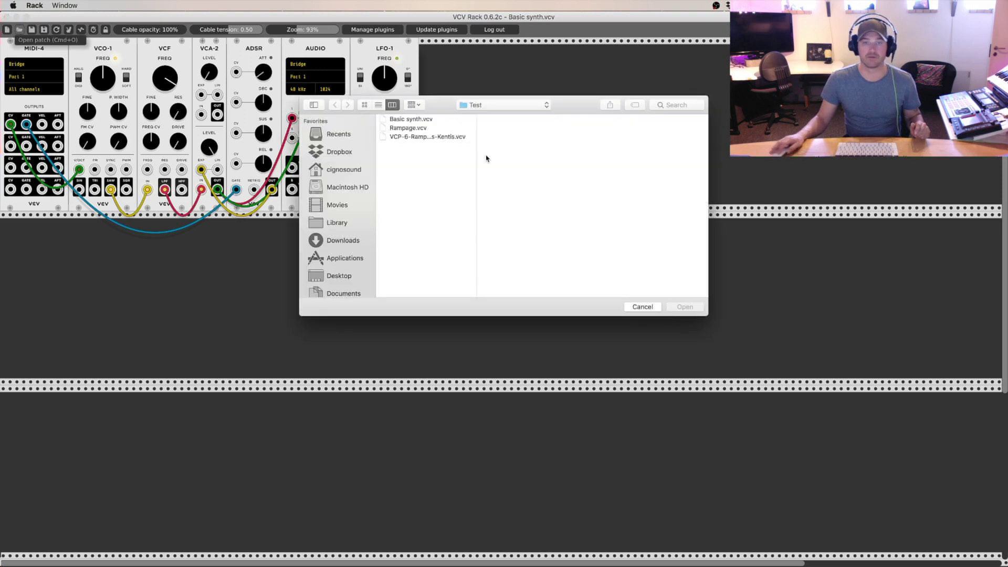
pyautogui.click(488, 105)
pyautogui.click(491, 115)
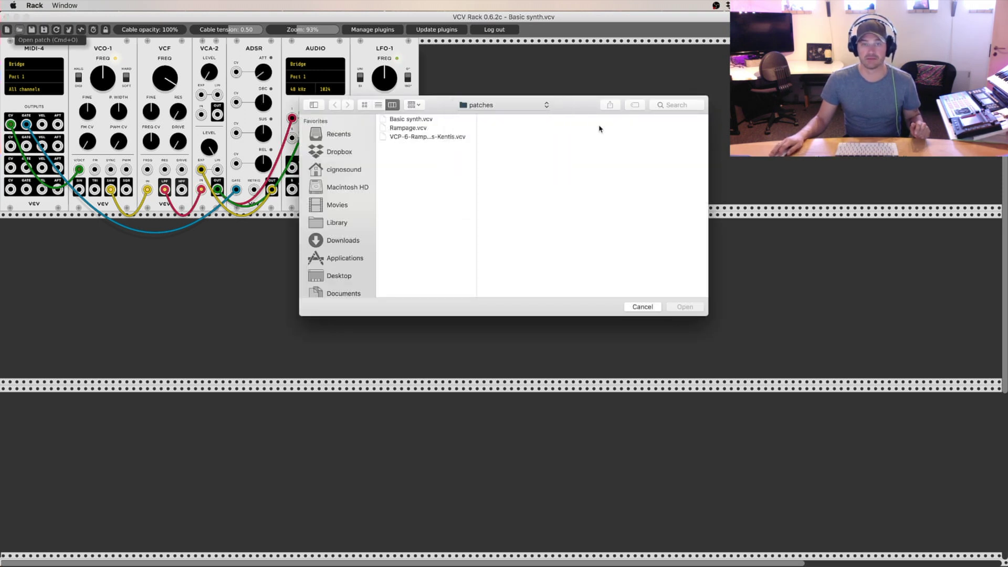
pyautogui.click(672, 135)
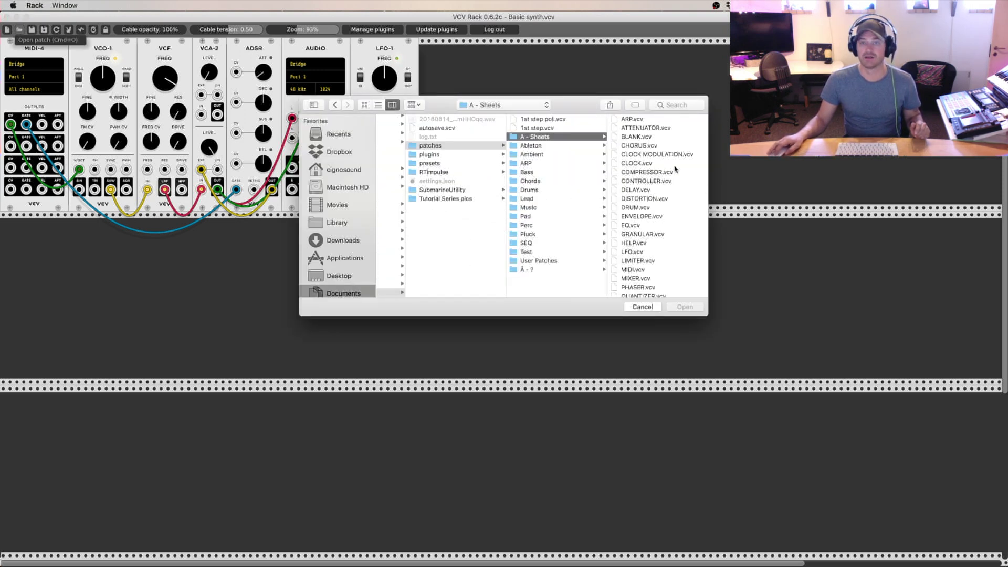
pyautogui.scroll(-5, 668, 154)
pyautogui.click(636, 266)
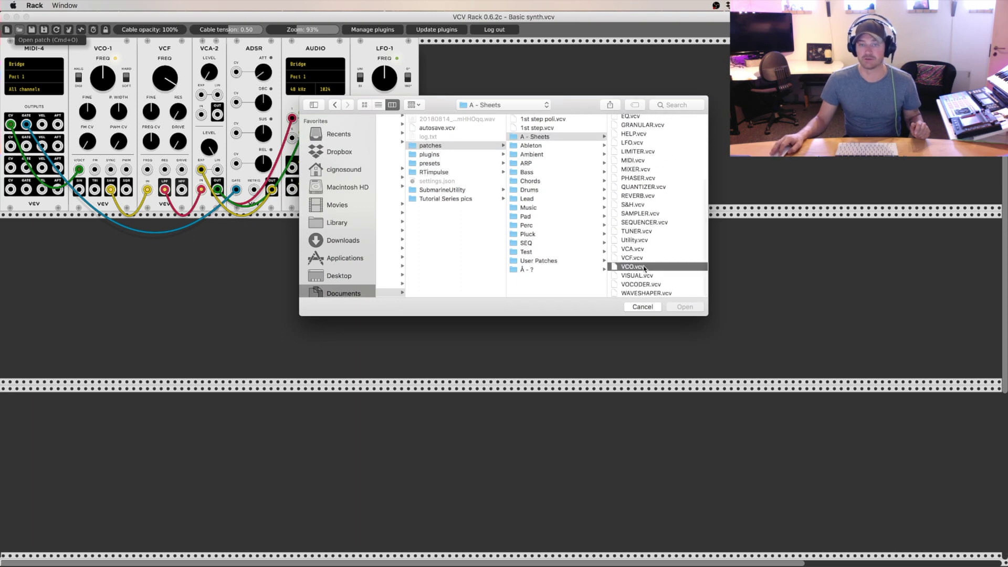
pyautogui.click(690, 308)
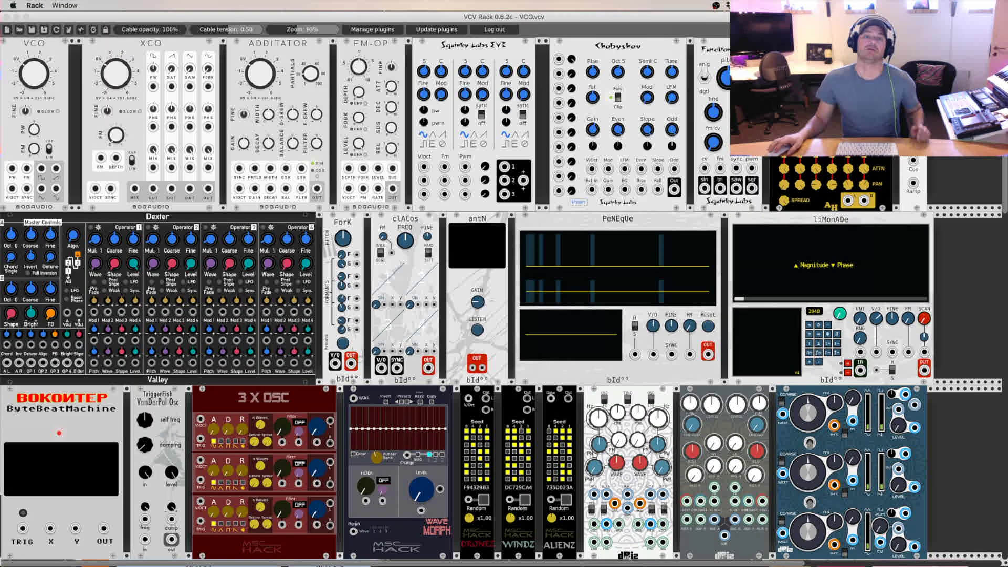
# Look through all rows of oscillator modules in the VCO patch and return to the first row.
pyautogui.scroll(-3, 504, 300)
pyautogui.scroll(-15, 504, 299)
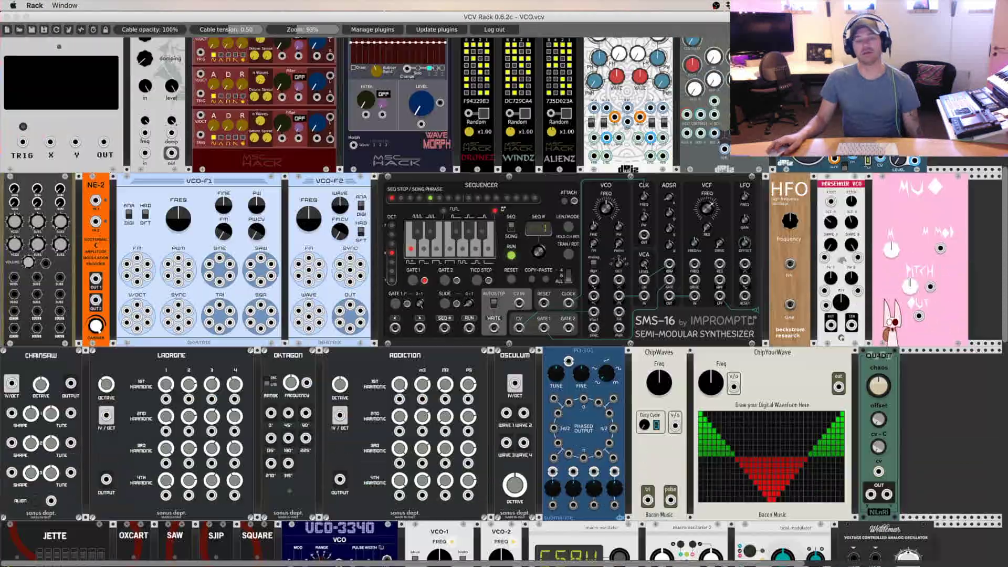
pyautogui.scroll(-8, 504, 300)
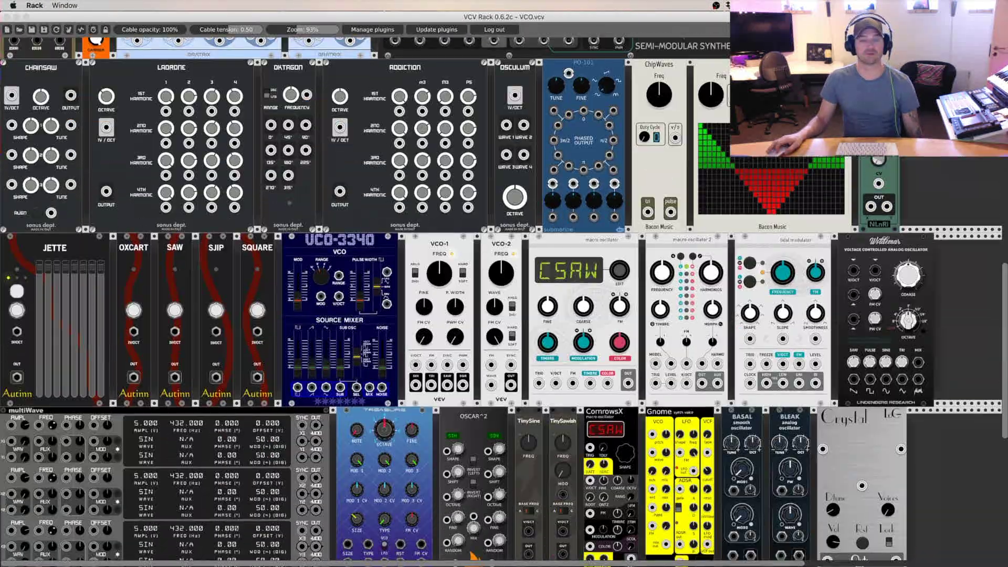
pyautogui.scroll(-4, 504, 299)
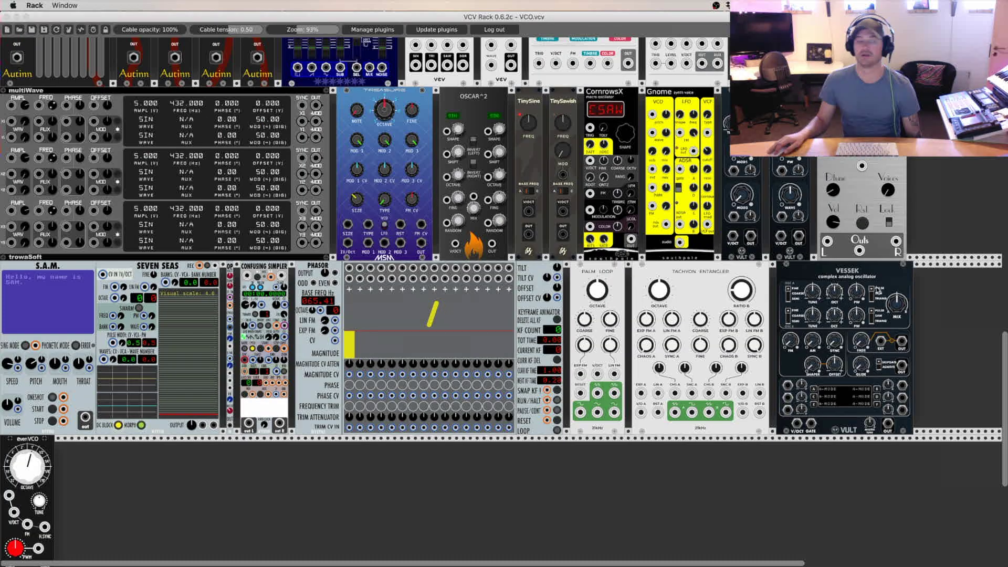
pyautogui.scroll(15, 838, 298)
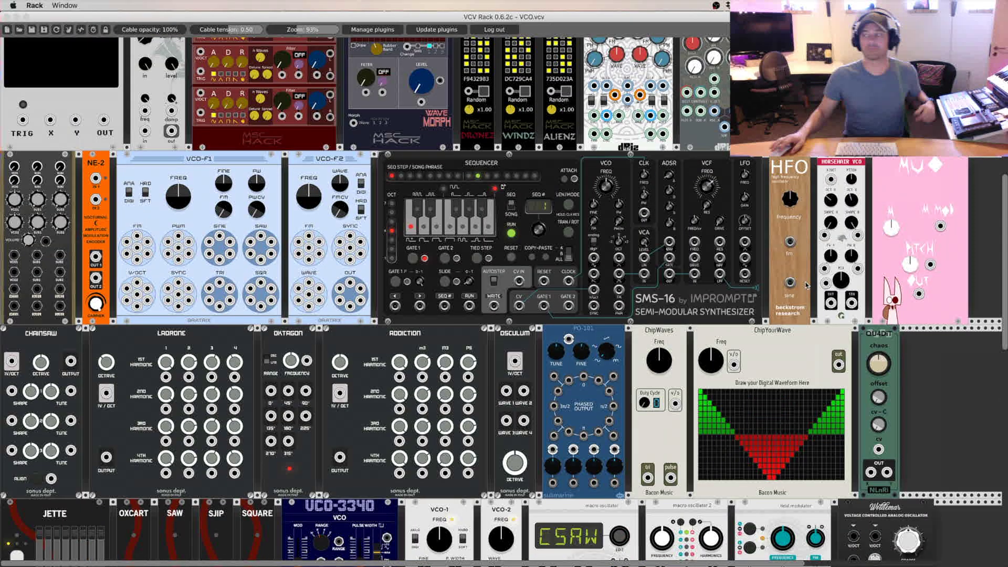
pyautogui.scroll(13, 807, 285)
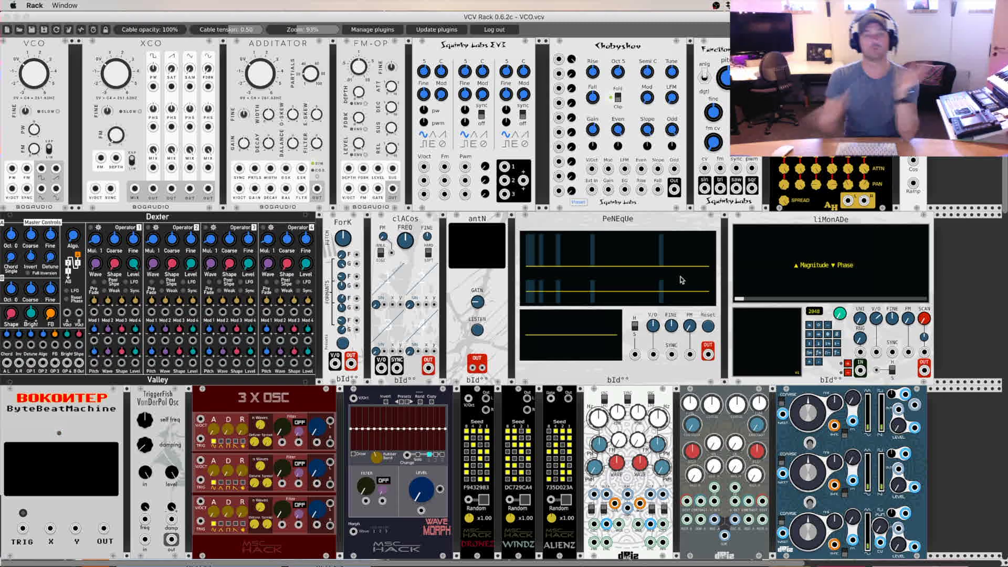
# Go back from the A - Sheets folder to the Test folder and open the patch Basic synth.vcv.
pyautogui.click(18, 31)
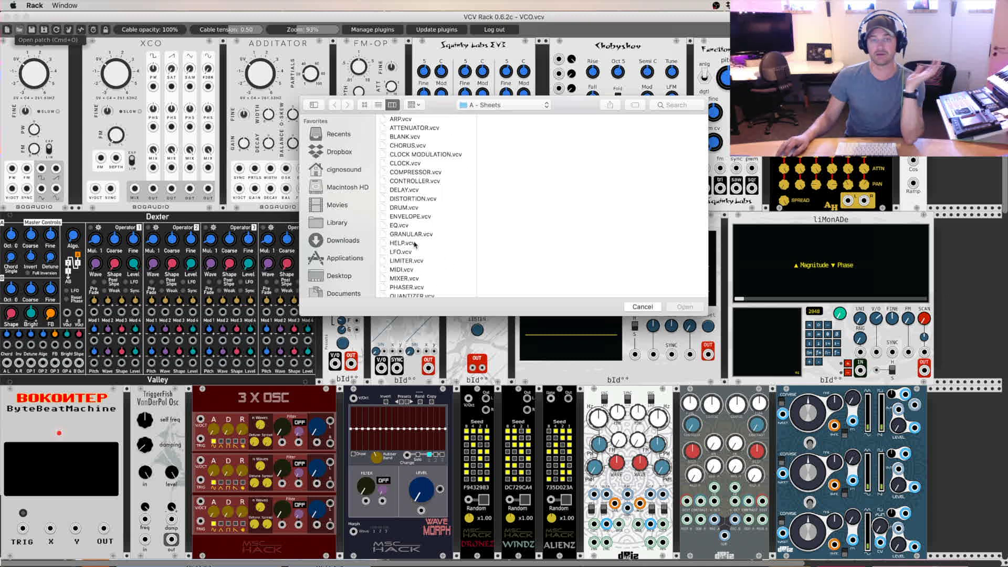
pyautogui.scroll(-5, 415, 244)
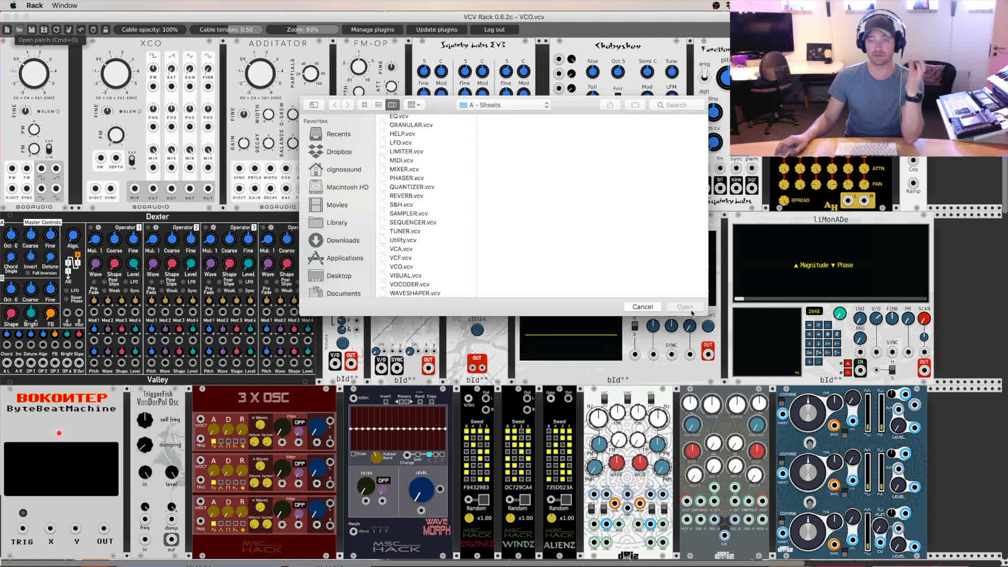
pyautogui.click(499, 106)
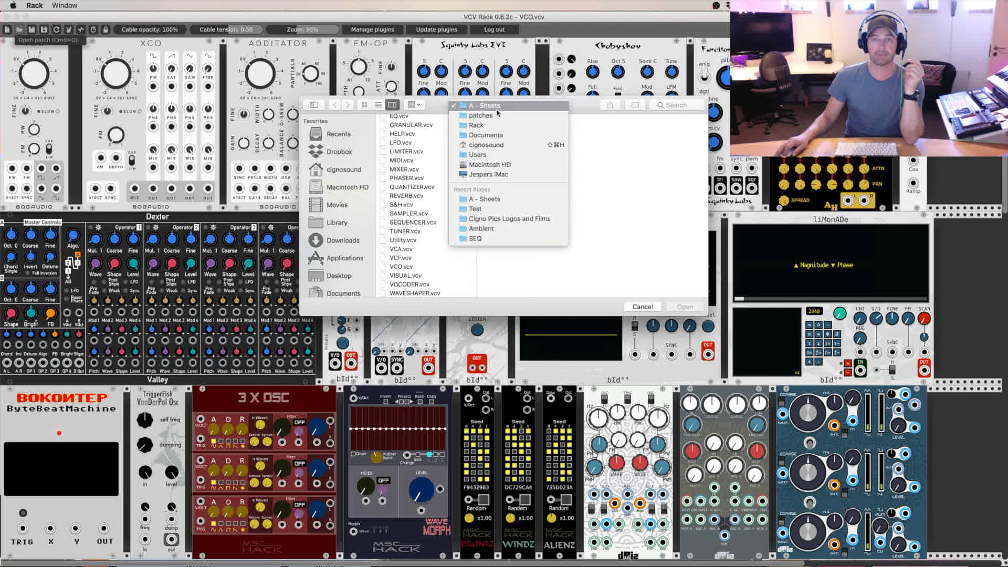
pyautogui.click(498, 115)
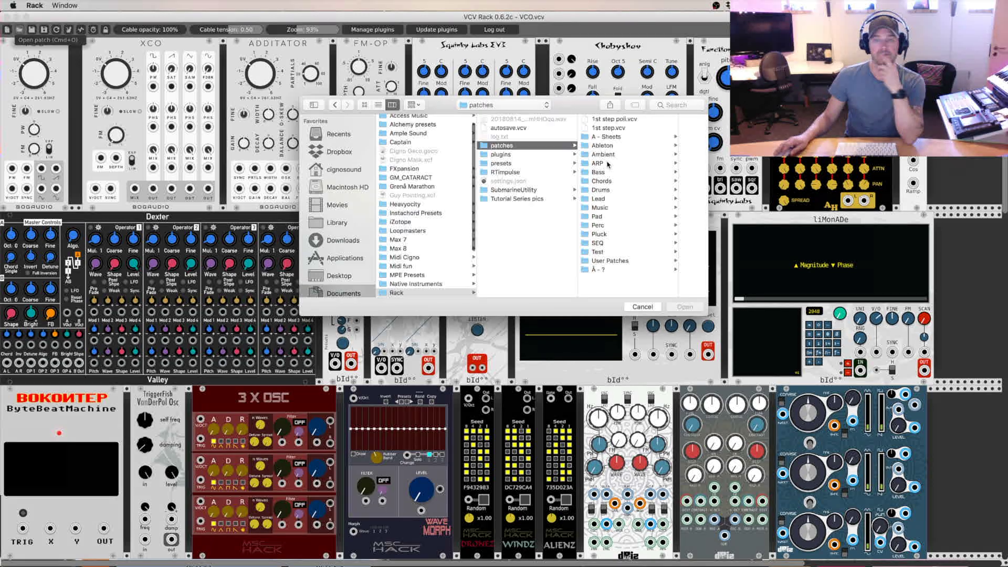
pyautogui.click(606, 252)
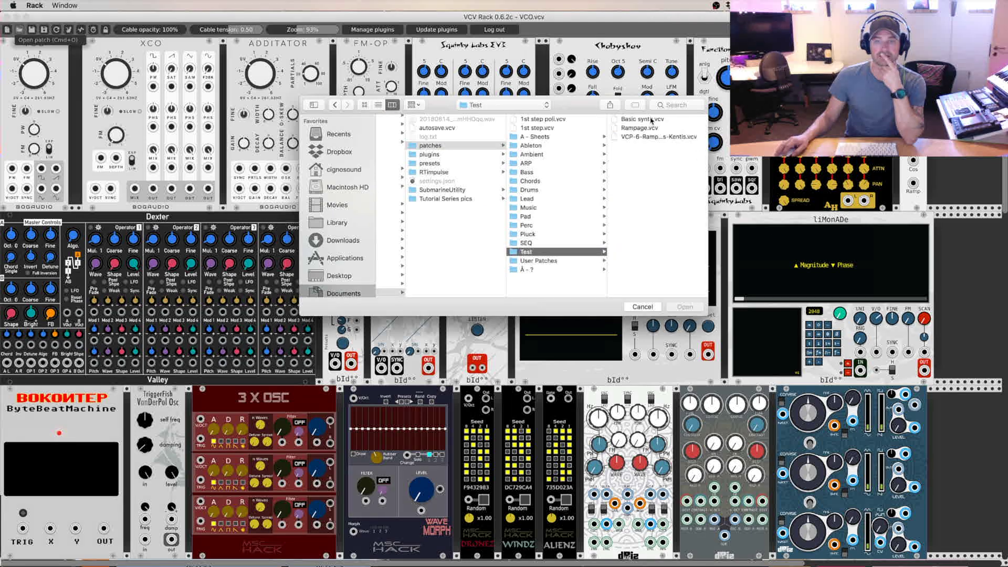
pyautogui.click(651, 119)
pyautogui.click(684, 307)
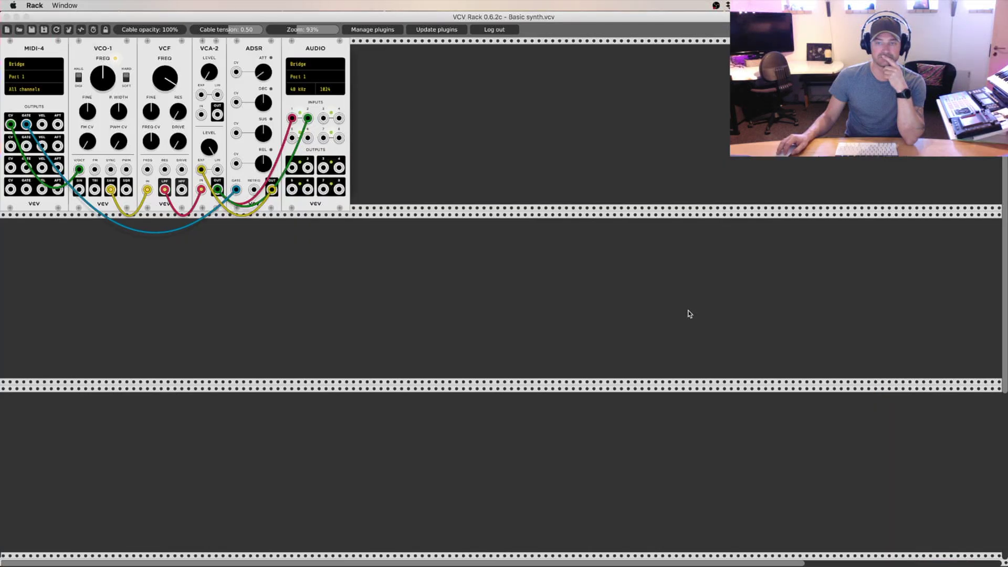
# Search the module library for "lfo", add the Fundamental LFO-1 module and place it directly against the AUDIO module.
pyautogui.rightClick(444, 70)
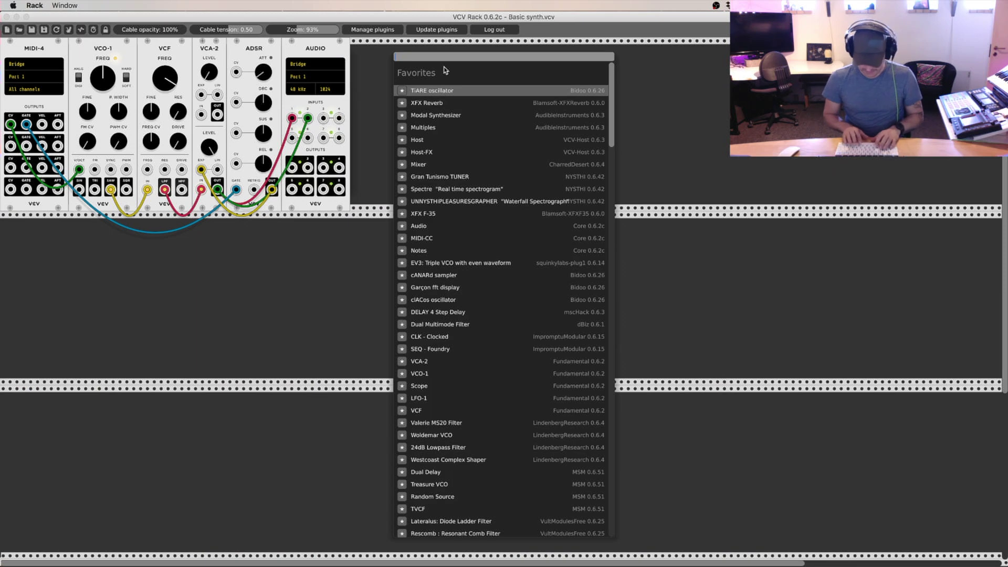
pyautogui.write('lf')
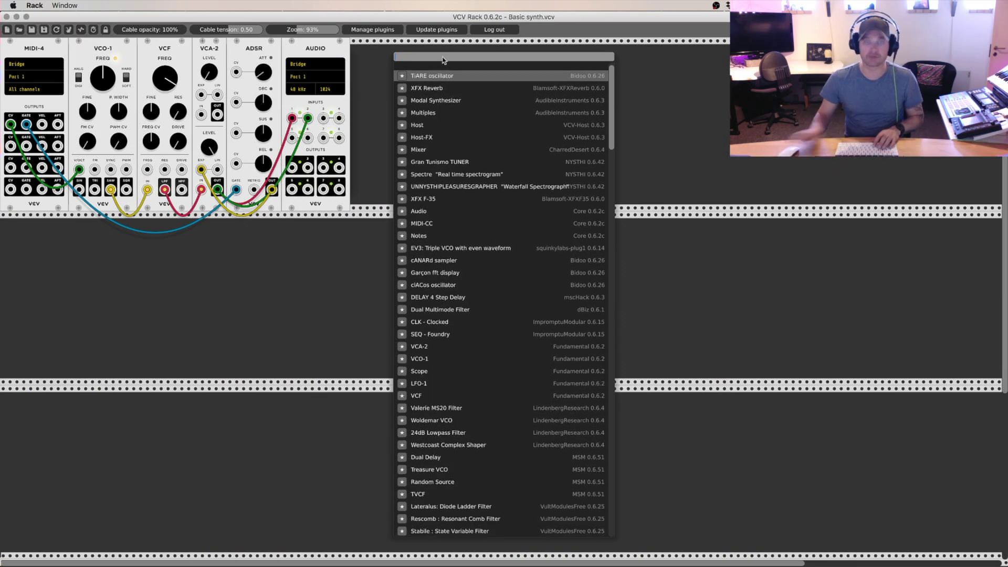
pyautogui.write('o')
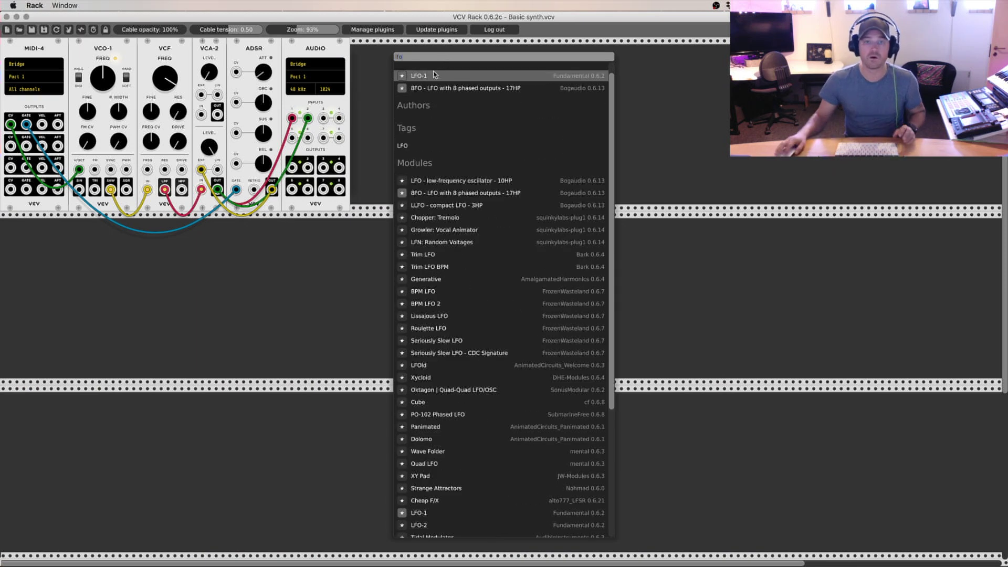
pyautogui.click(429, 76)
pyautogui.moveTo(449, 48); pyautogui.dragTo(387, 49)
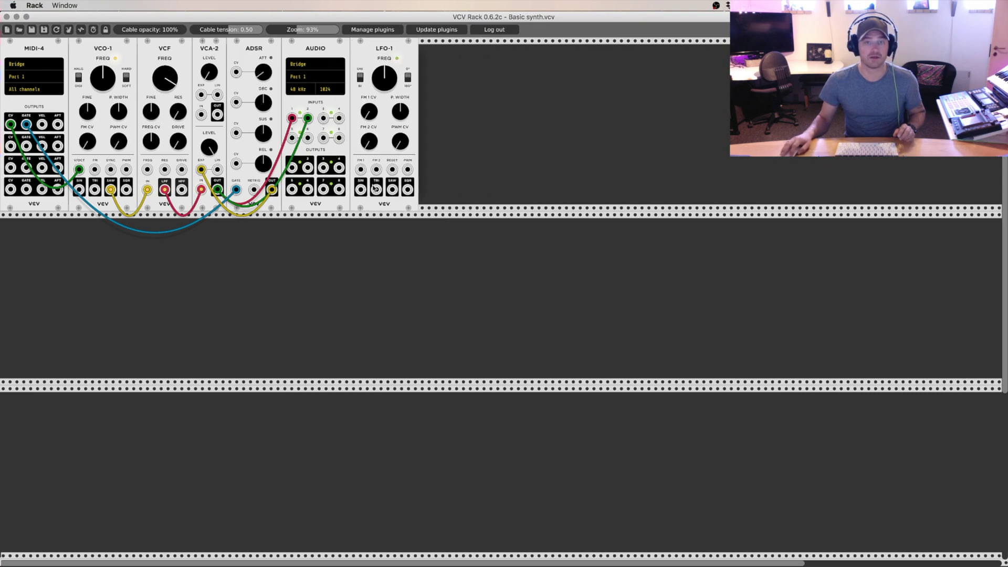
# Patch LFO-1's SIN output to the VCF's FREQ input, lowering the filter's FREQ to about midway and raising its FREQ CV amount.
pyautogui.moveTo(364, 194); pyautogui.dragTo(147, 169)
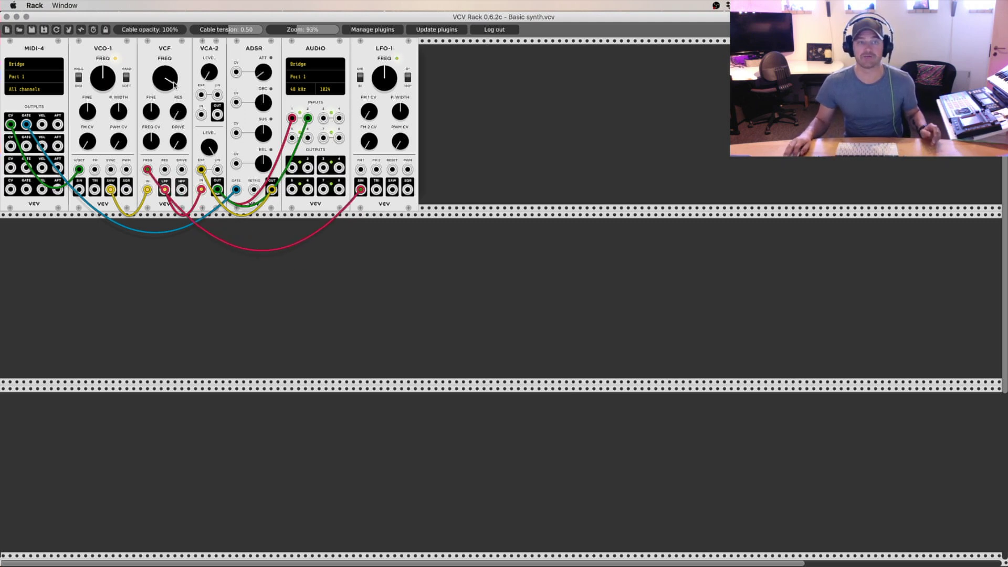
pyautogui.moveTo(165, 78); pyautogui.dragTo(165, 49)
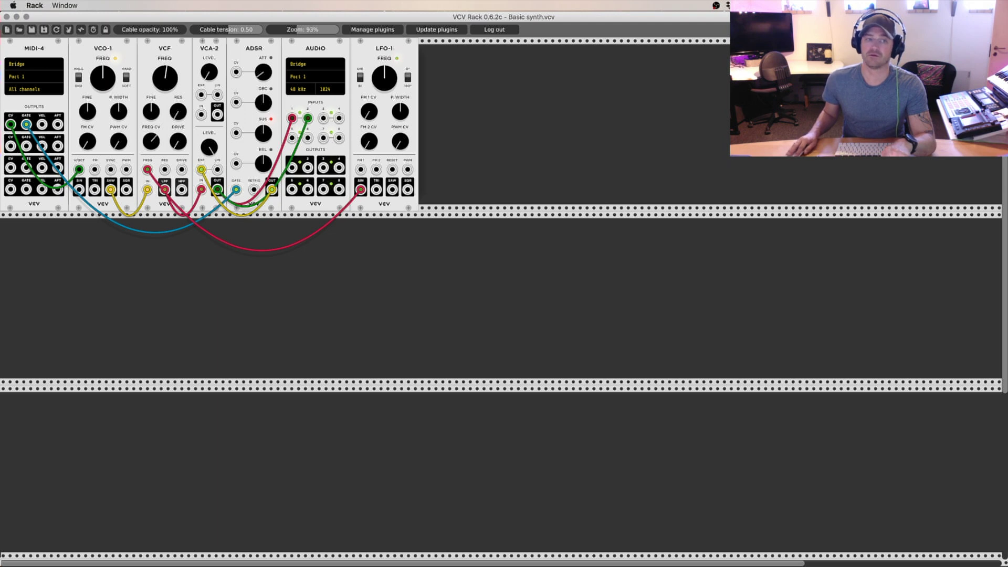
pyautogui.moveTo(152, 140); pyautogui.dragTo(151, 163)
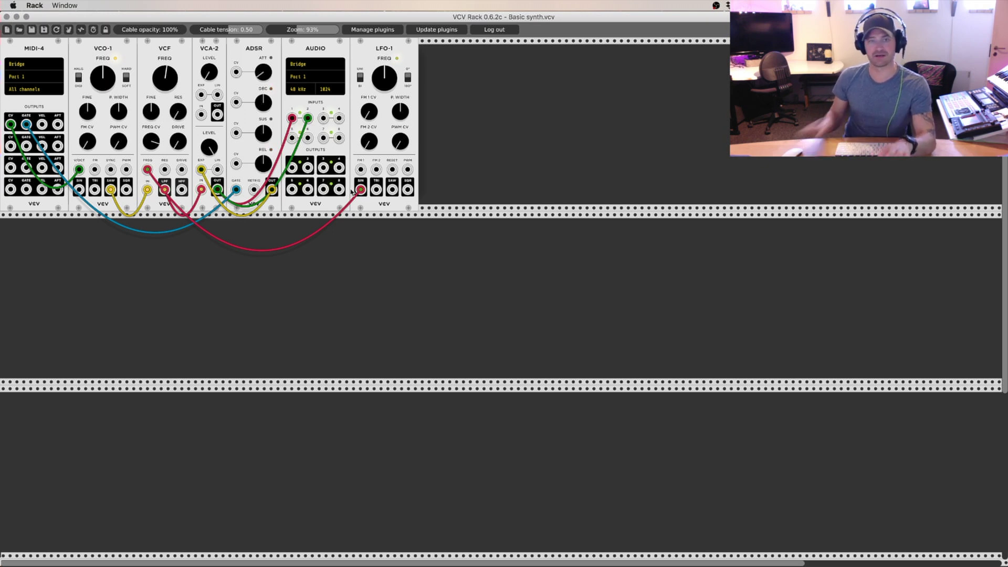
# Connect LFO-1's RESET input to the first GATE output of the MIDI-4 module.
pyautogui.moveTo(392, 169); pyautogui.dragTo(26, 124)
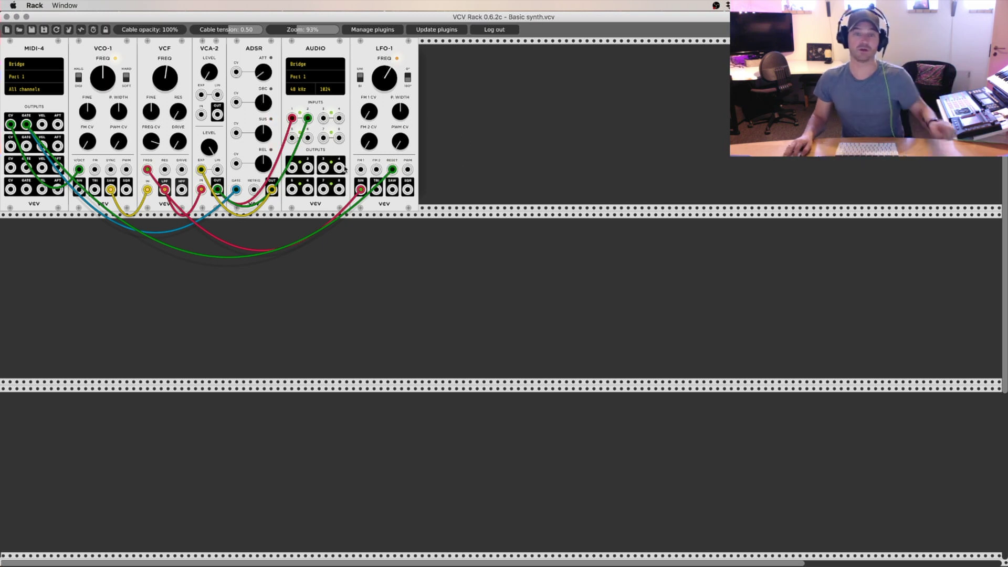
# Try self-modulating LFO-1 by patching its TRI and SQR outputs in turn to its FM 1 input, lower its FREQ, and unplug the FM cable.
pyautogui.moveTo(377, 189); pyautogui.dragTo(360, 169)
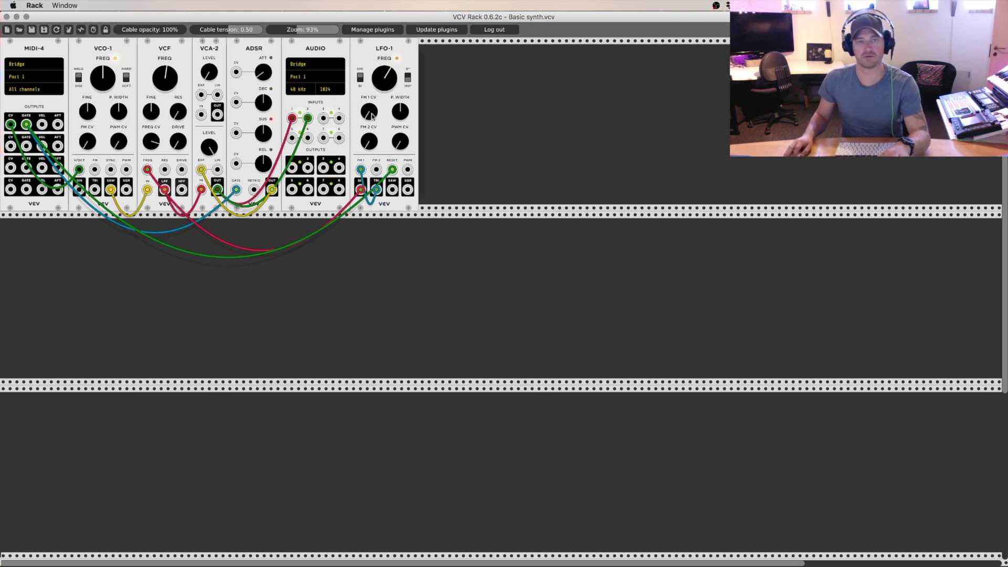
pyautogui.moveTo(370, 114); pyautogui.dragTo(370, 88)
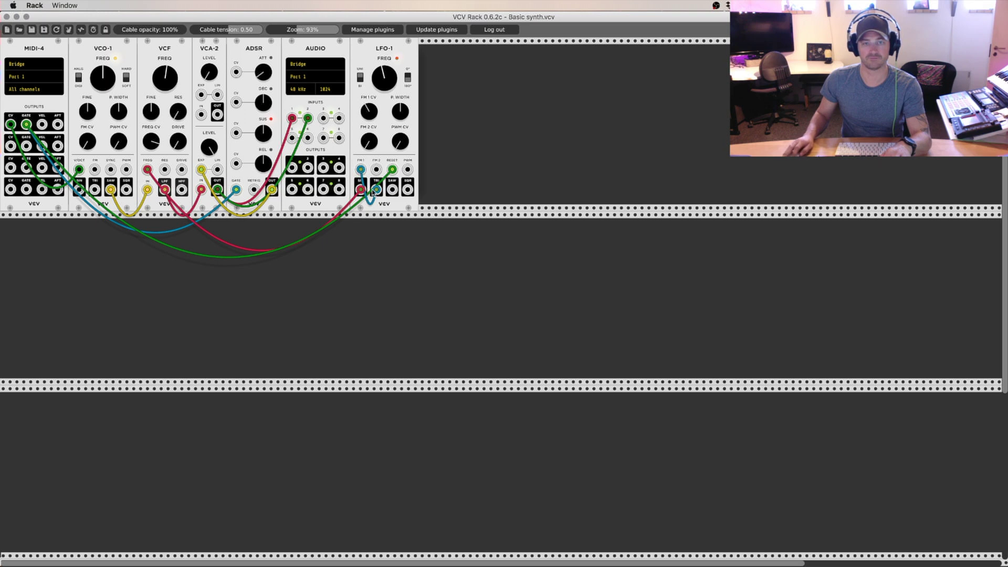
pyautogui.moveTo(373, 192); pyautogui.dragTo(408, 190)
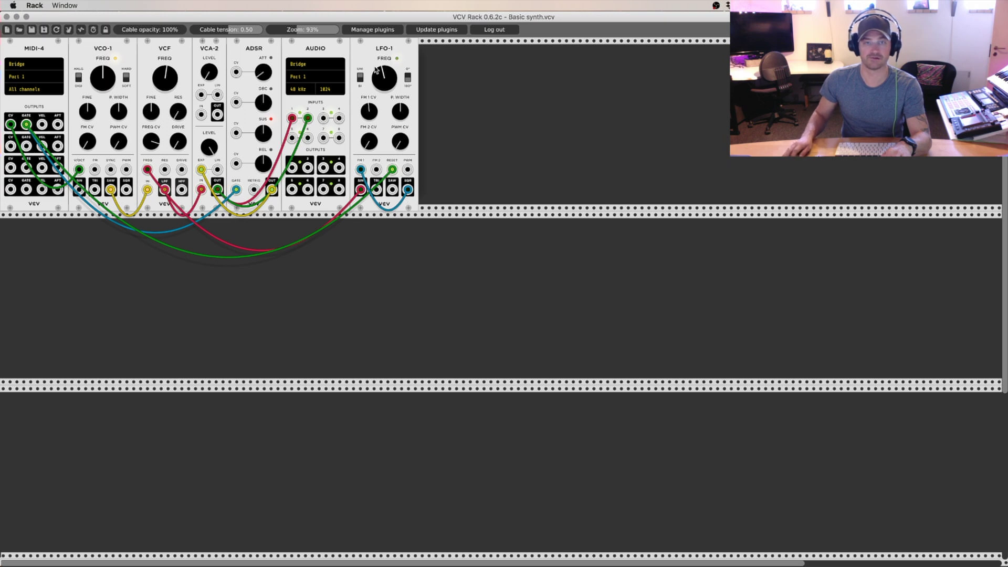
pyautogui.moveTo(376, 70); pyautogui.dragTo(385, 83)
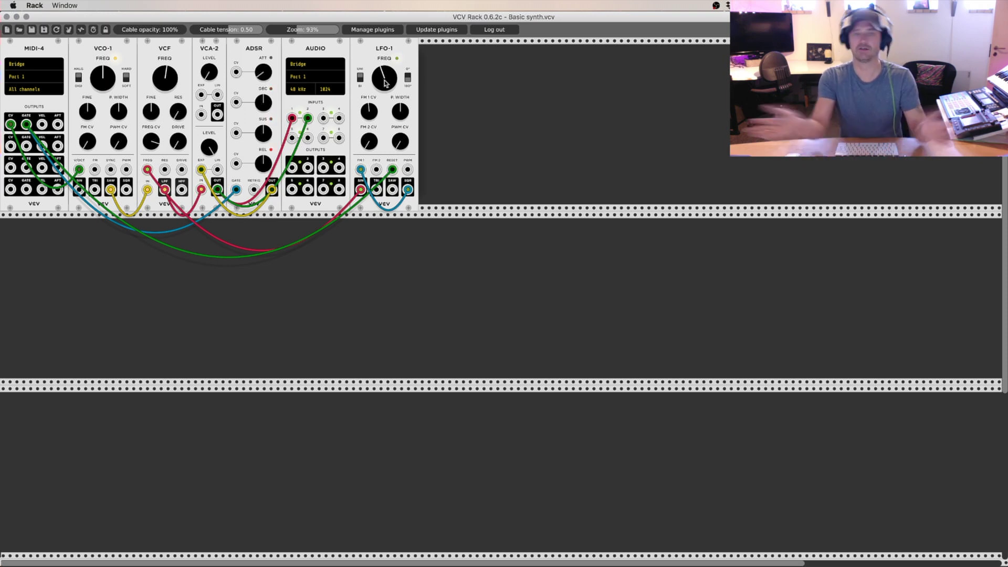
pyautogui.moveTo(361, 169); pyautogui.dragTo(357, 169)
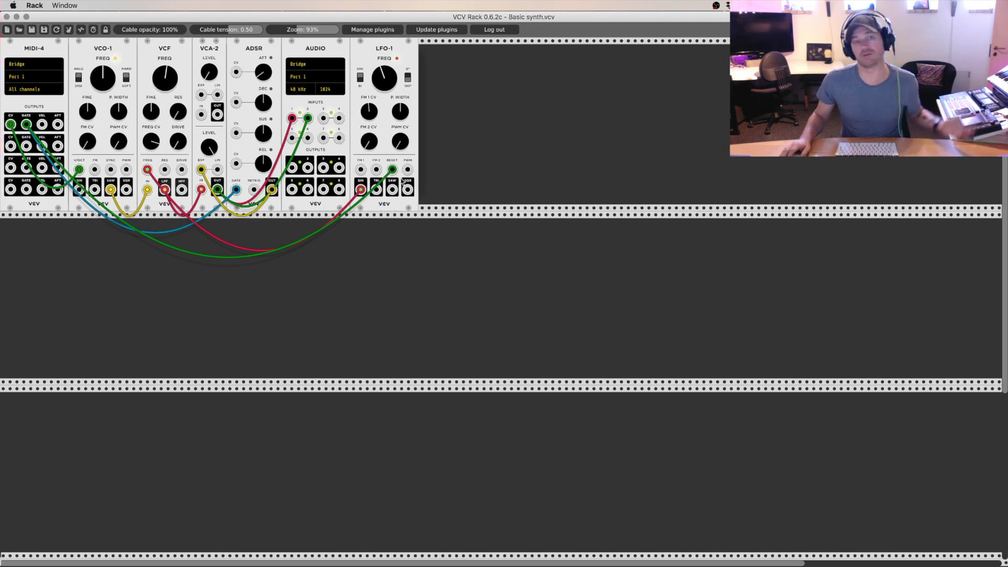
# Rearrange the top row so LFO-1 sits directly after ADSR and AUDIO is the last module, with no gaps.
pyautogui.moveTo(312, 57); pyautogui.dragTo(427, 81)
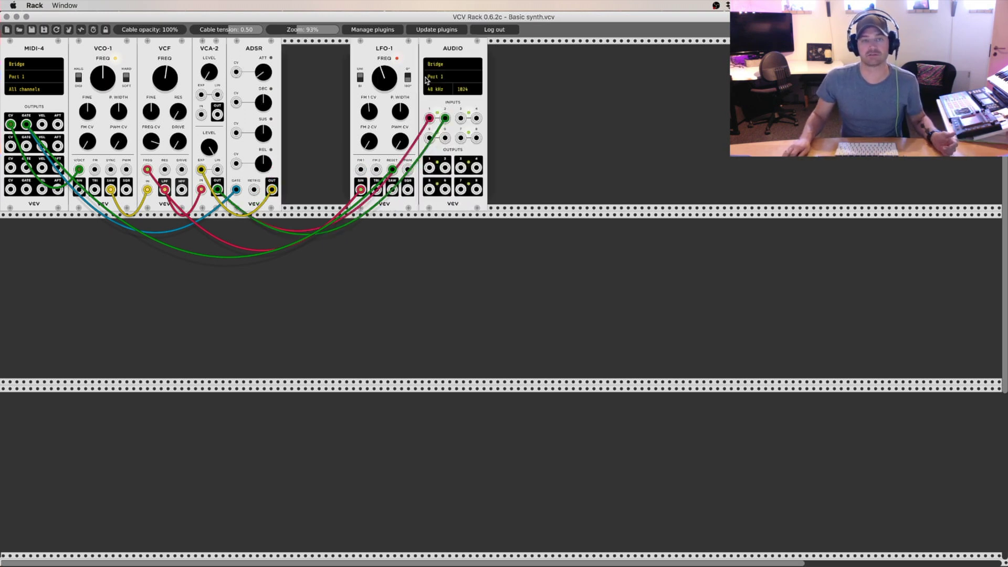
pyautogui.moveTo(383, 53); pyautogui.dragTo(284, 60)
pyautogui.moveTo(439, 57); pyautogui.dragTo(358, 60)
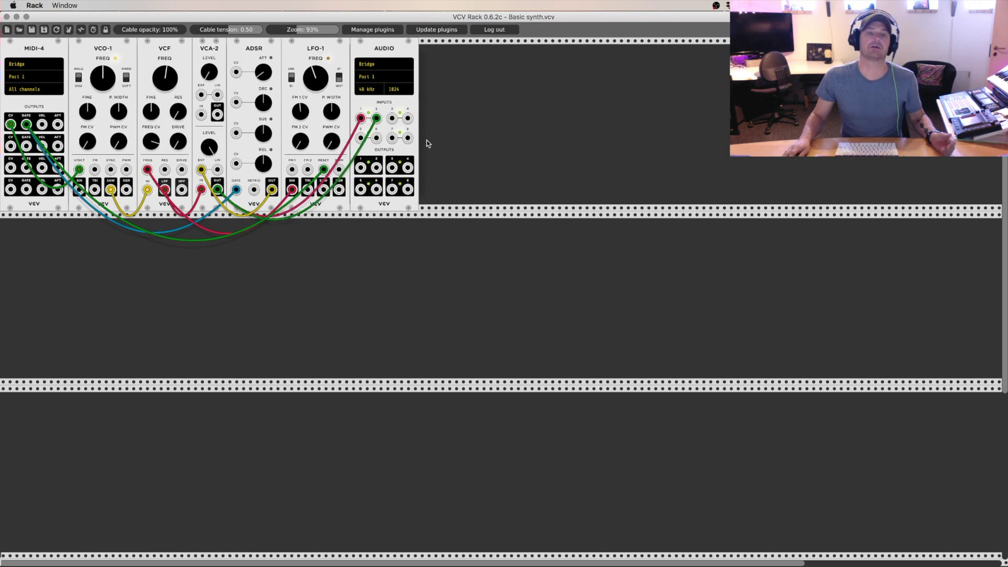